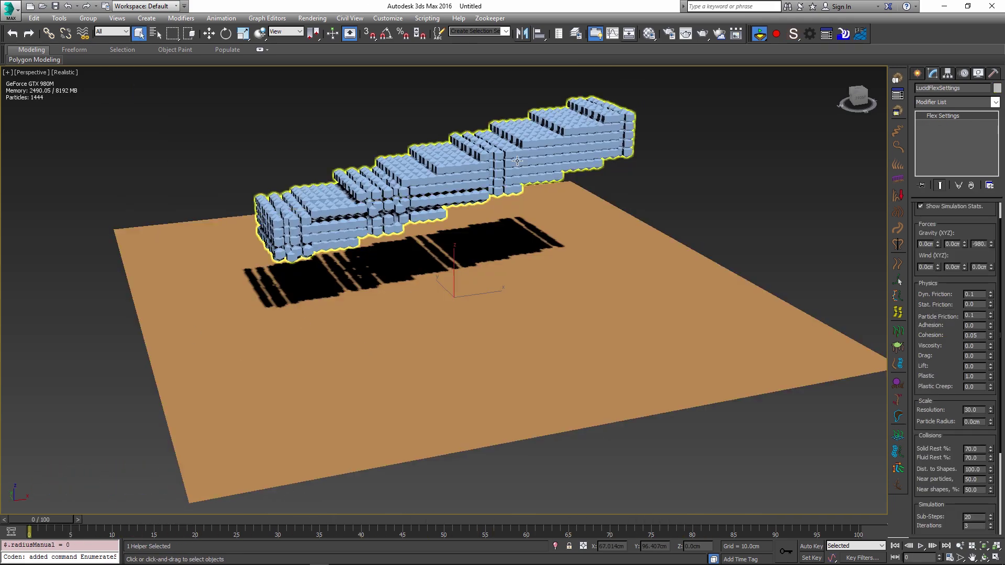
Scrub the timeline so the particles drop onto the plane
{"action": "left_click_drag", "start_coordinate": [51, 520], "coordinate": [581, 524]}
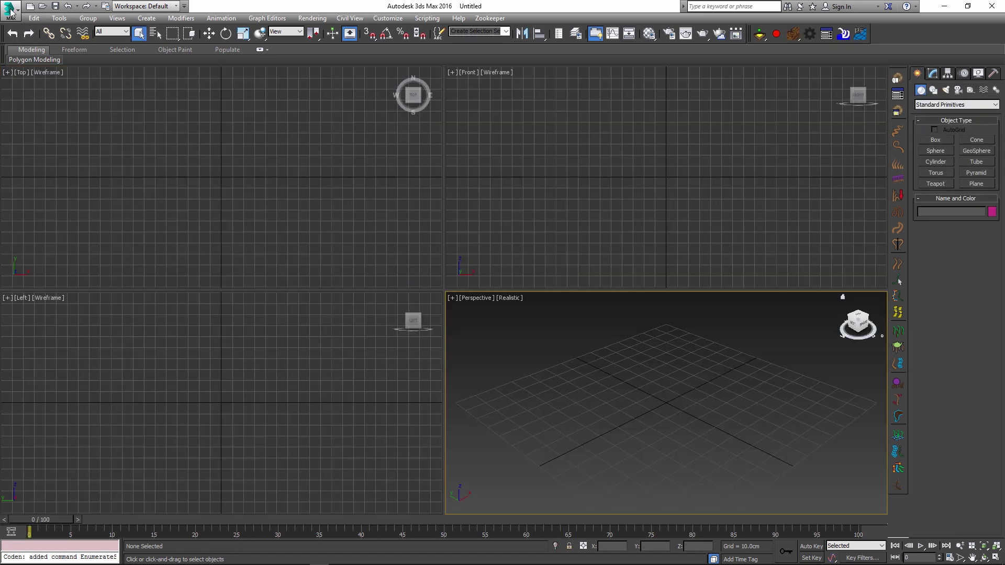
Open TwoSpheresFluid.max from Recent Documents and turn on Lucid physics
{"action": "left_click", "coordinate": [11, 9]}
{"action": "left_click", "coordinate": [144, 71]}
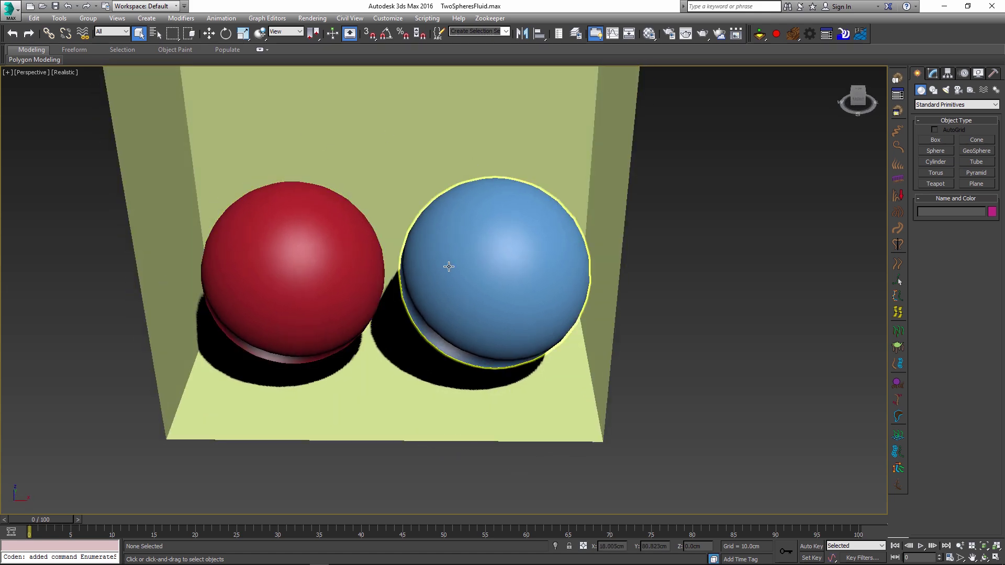
{"action": "left_click", "coordinate": [759, 35]}
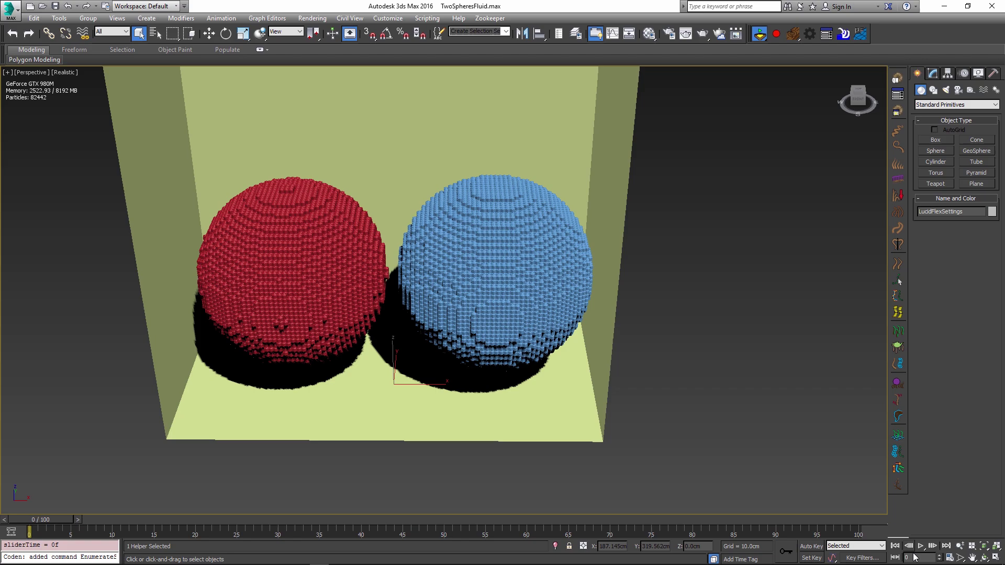
Play the fluid simulation so the red and blue spheres collapse into one mixed pool
{"action": "left_click", "coordinate": [920, 546]}
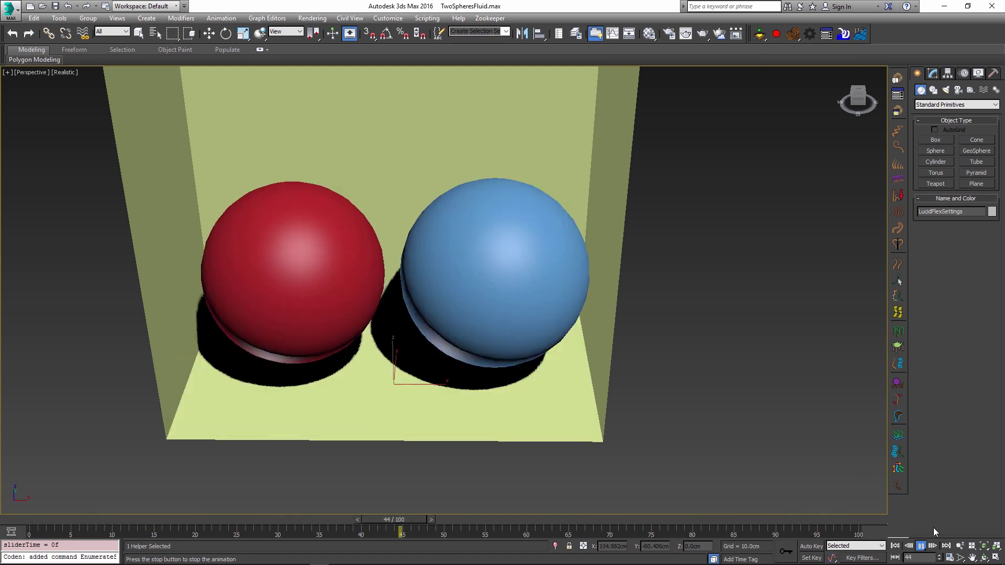
{"action": "left_click", "coordinate": [921, 546]}
{"action": "key", "text": "q"}
{"action": "left_click", "coordinate": [450, 220]}
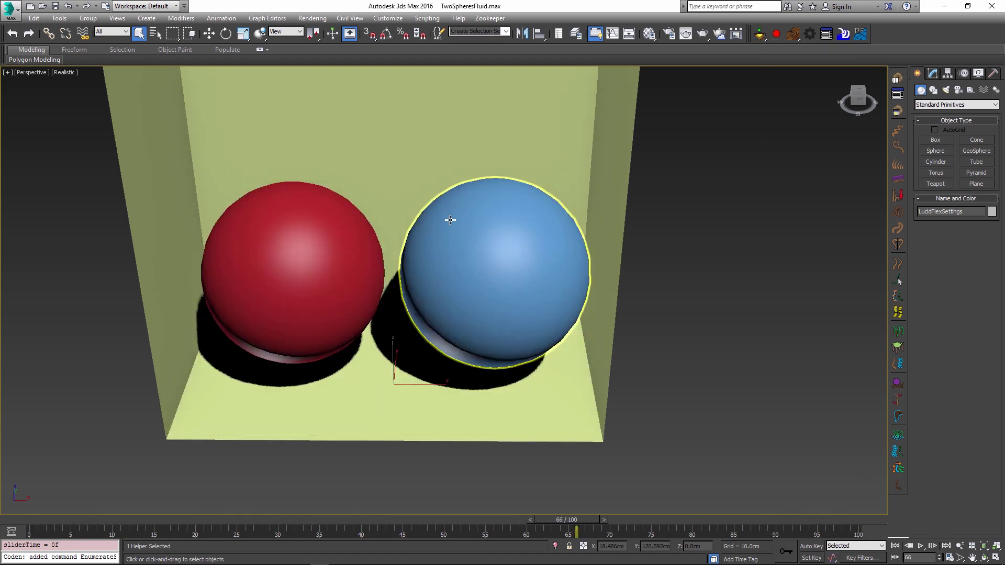
{"action": "left_click", "coordinate": [759, 34]}
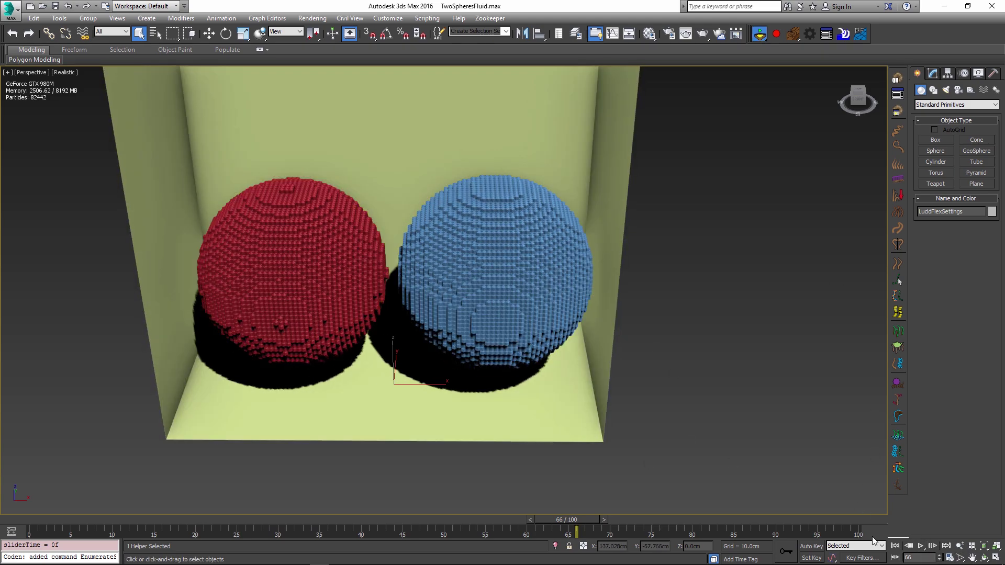
{"action": "left_click", "coordinate": [920, 547]}
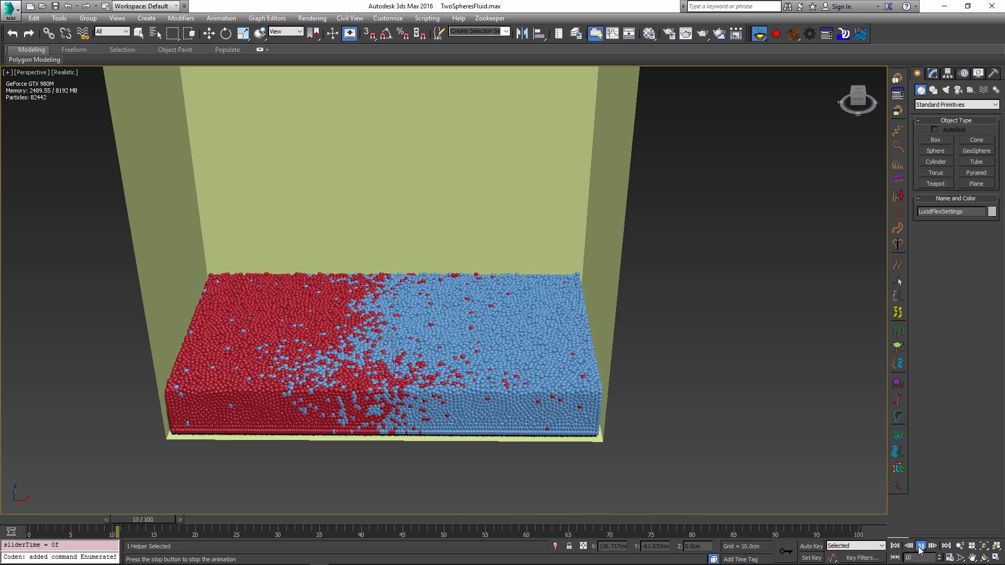
Stop playback and store Sphere001's settled frame-19 fluid slab as its initial state
{"action": "left_click", "coordinate": [920, 546]}
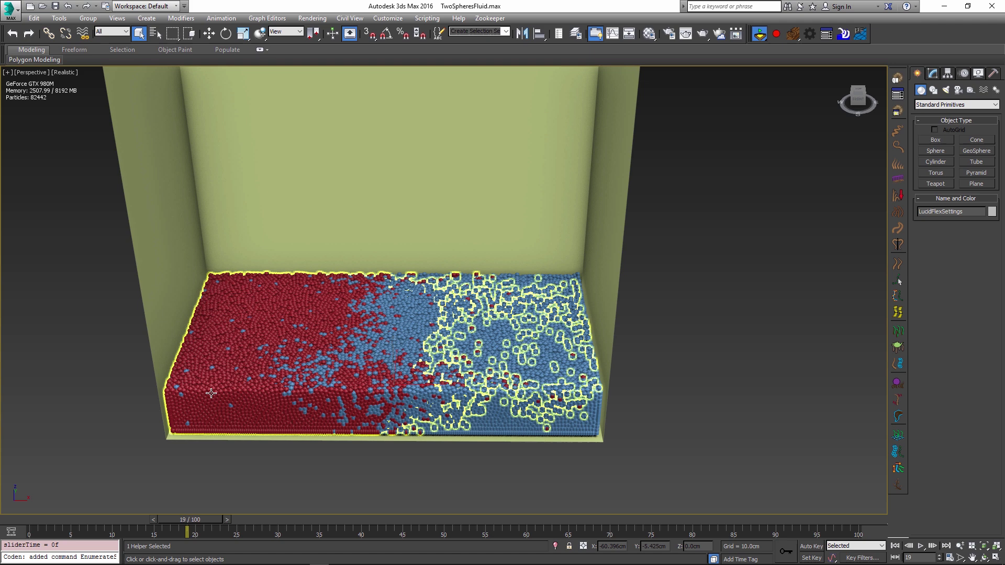
{"action": "left_click", "coordinate": [212, 393]}
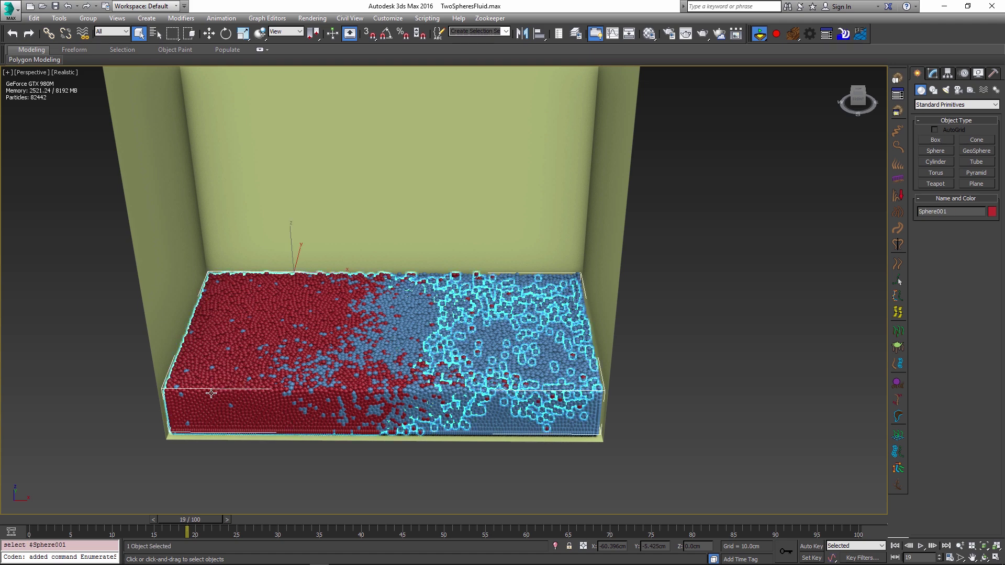
{"action": "left_click", "coordinate": [932, 76]}
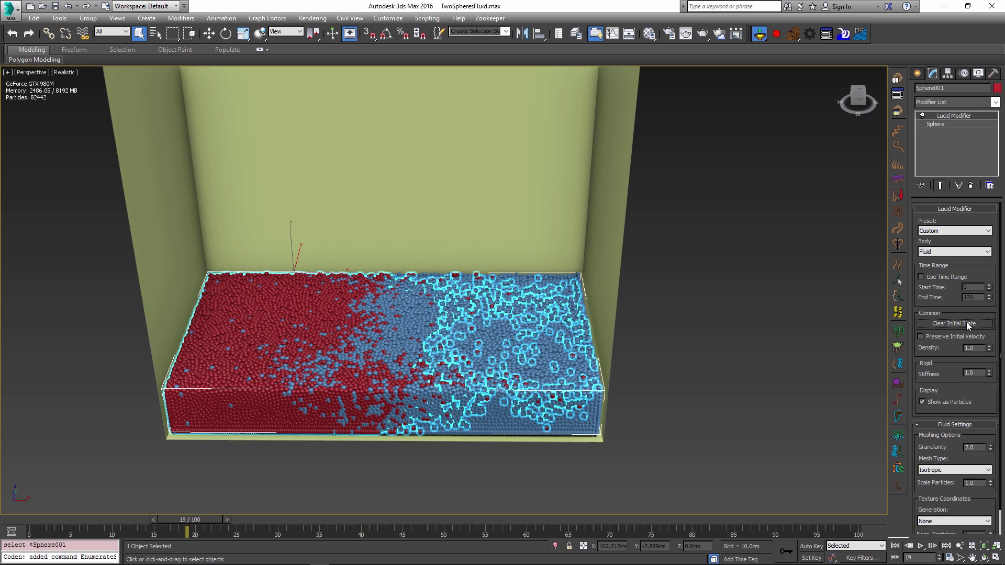
{"action": "left_click", "coordinate": [967, 324]}
Reset Lucid physics and scrub to frame 50 so the blue sphere splashes into the red pool
{"action": "left_click", "coordinate": [759, 34]}
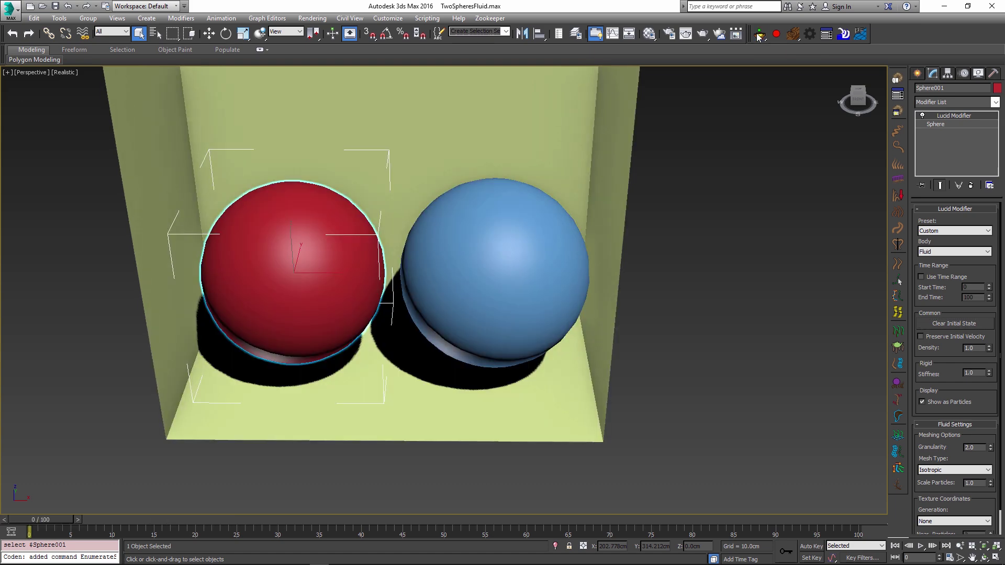
{"action": "left_click", "coordinate": [759, 35]}
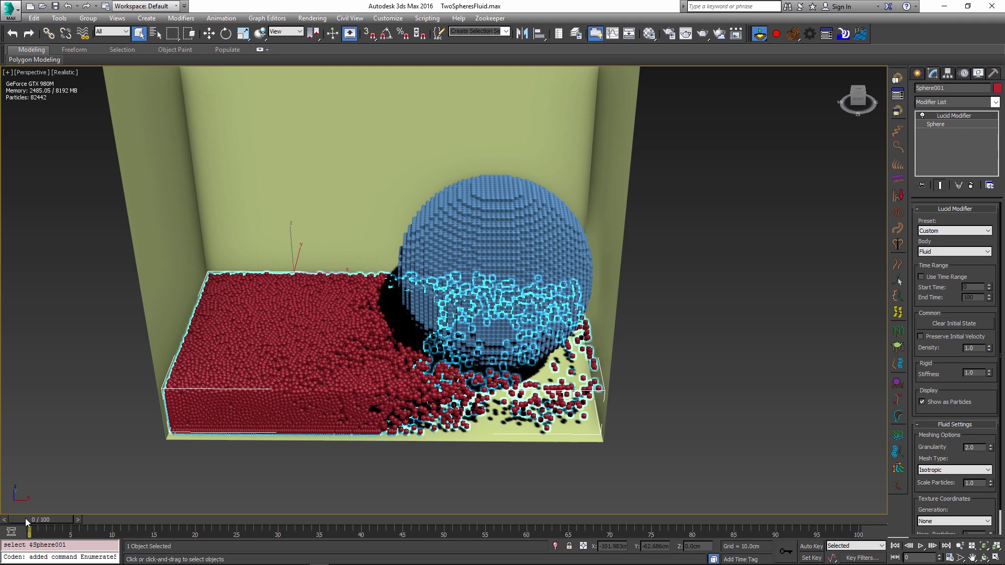
{"action": "left_click_drag", "start_coordinate": [26, 521], "coordinate": [444, 524]}
Store Sphere002's current fluid as its initial state and clear Sphere001's initial state
{"action": "left_click", "coordinate": [573, 345]}
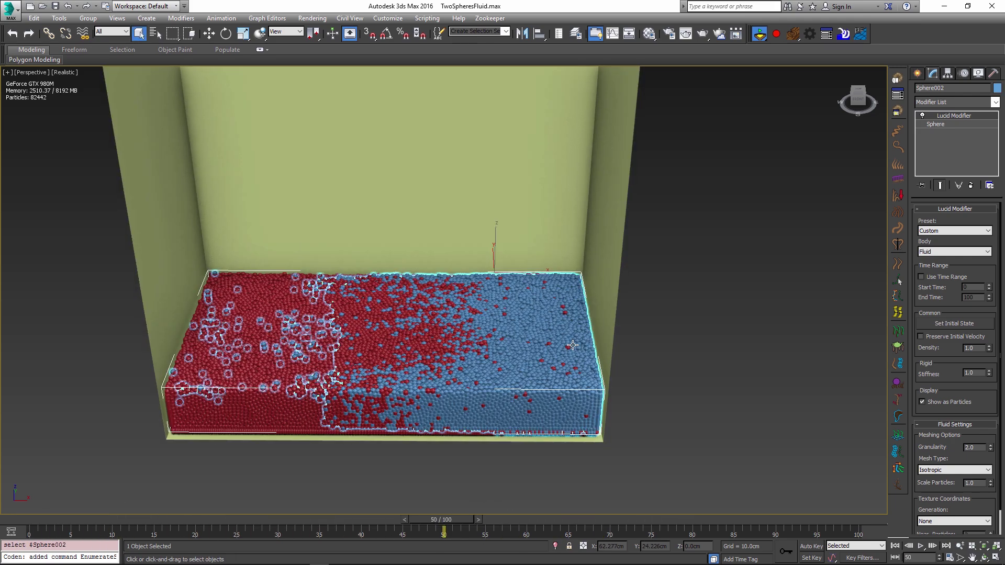
{"action": "left_click", "coordinate": [950, 324]}
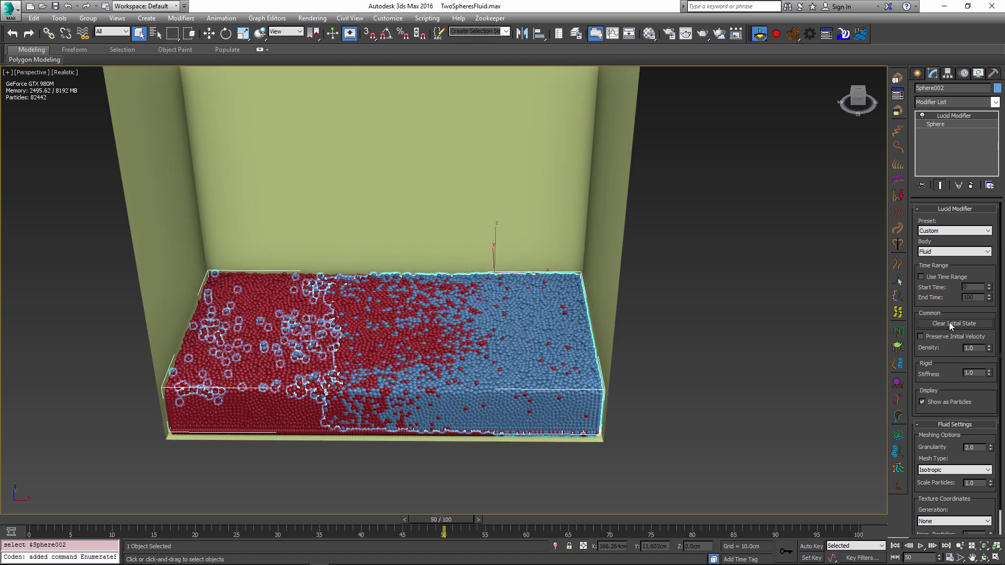
{"action": "left_click", "coordinate": [233, 427]}
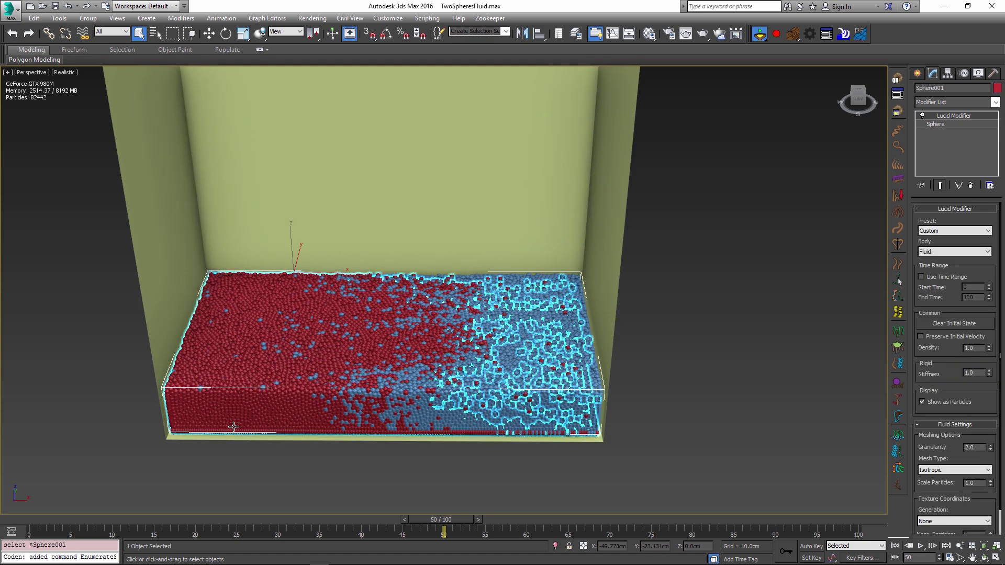
{"action": "left_click", "coordinate": [930, 321]}
Reset Lucid physics and scrub a few frames to test the stored initial states
{"action": "left_click", "coordinate": [758, 36]}
{"action": "left_click", "coordinate": [759, 35]}
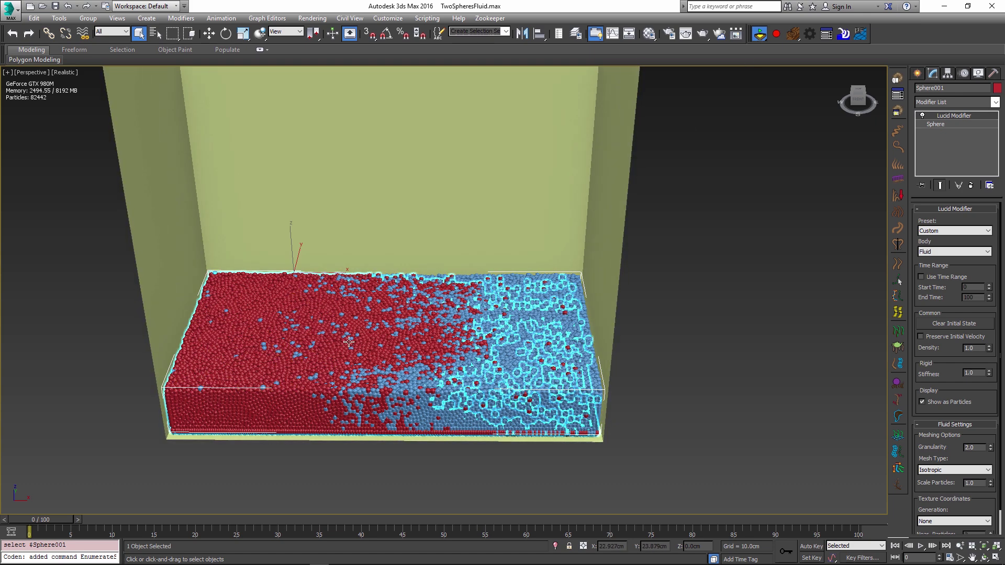
{"action": "left_click_drag", "start_coordinate": [32, 526], "coordinate": [301, 517]}
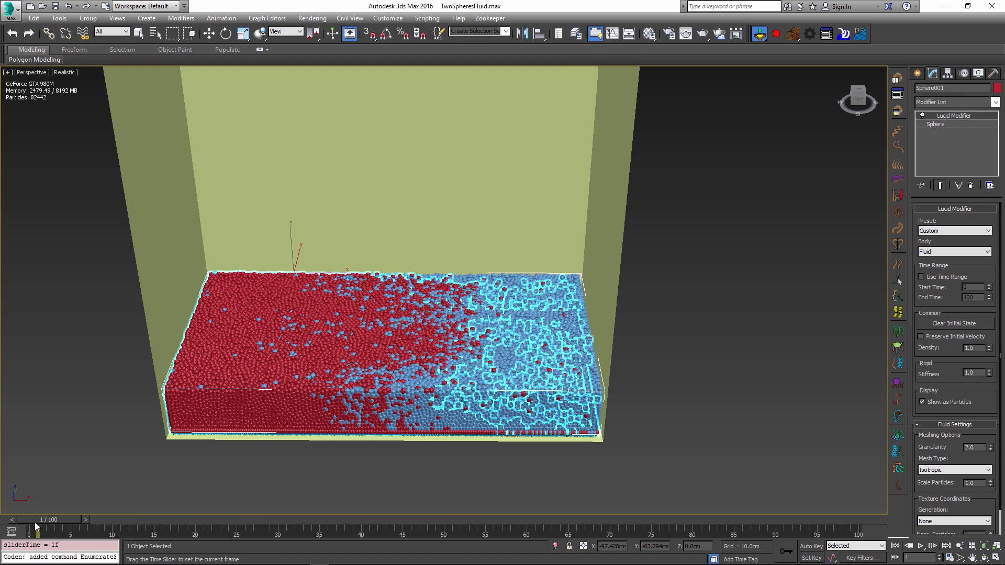
{"action": "left_click", "coordinate": [760, 33]}
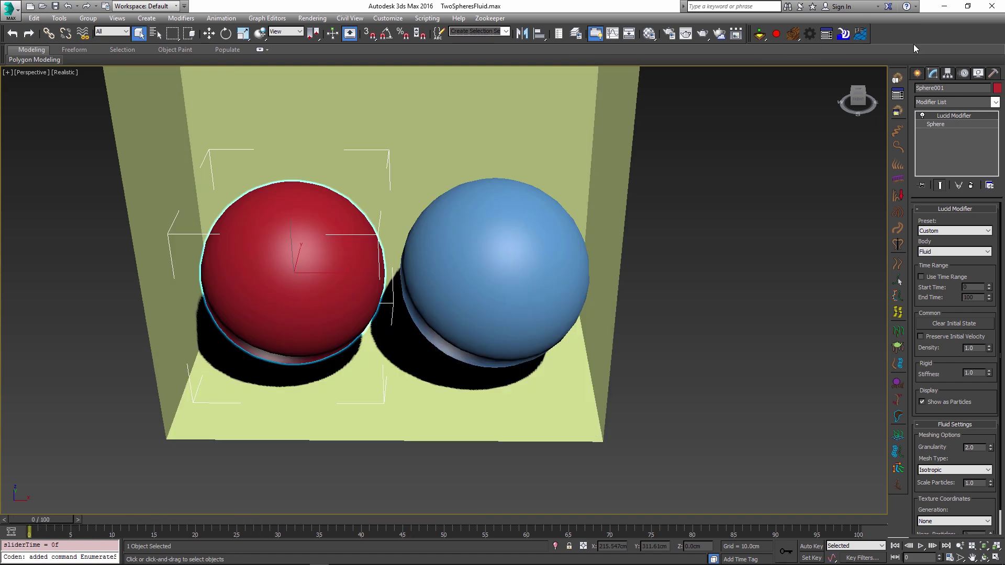
{"action": "left_click", "coordinate": [920, 72]}
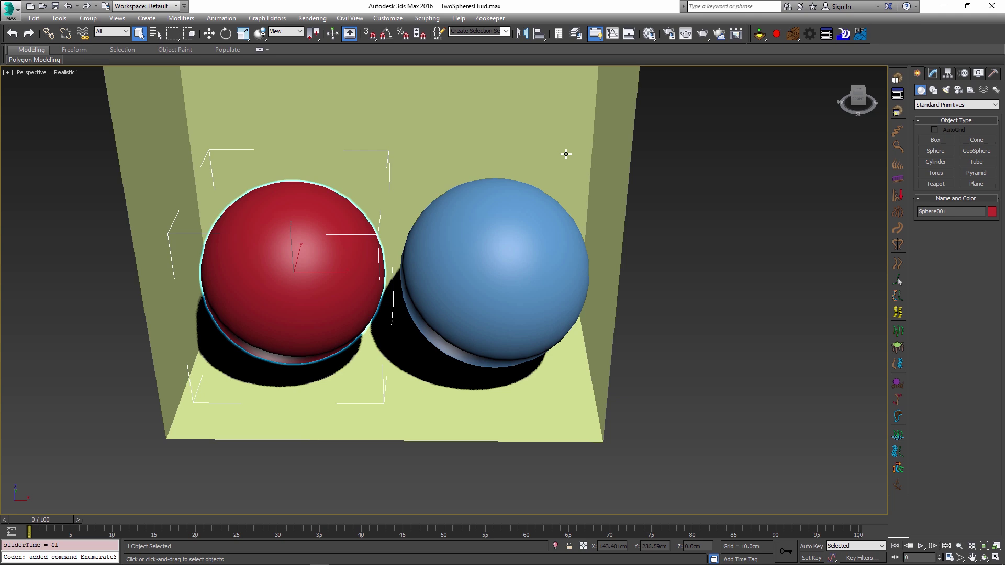
{"action": "left_click", "coordinate": [936, 183]}
{"action": "key", "text": "w"}
{"action": "left_click_drag", "start_coordinate": [393, 361], "coordinate": [646, 186]}
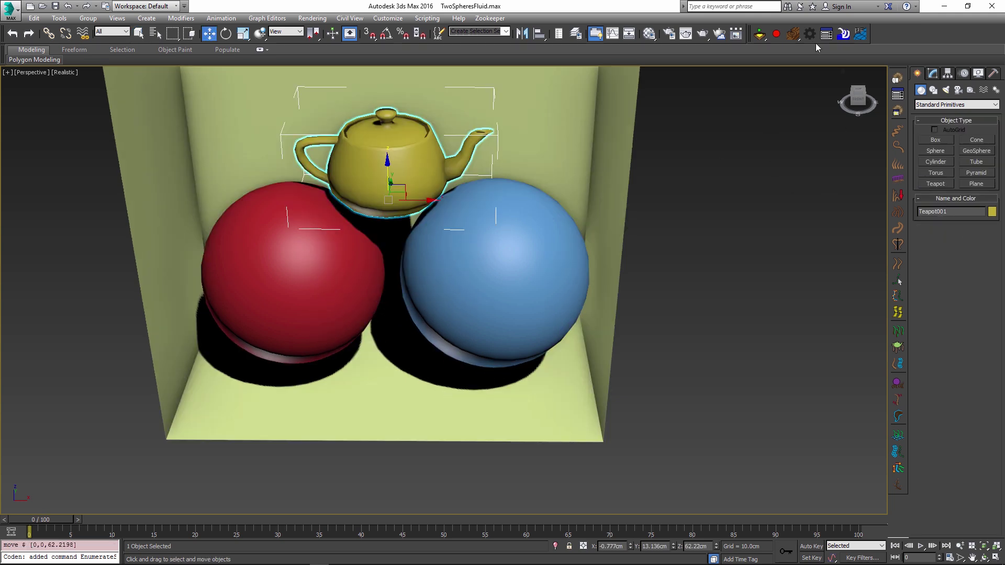
{"action": "left_click", "coordinate": [793, 34]}
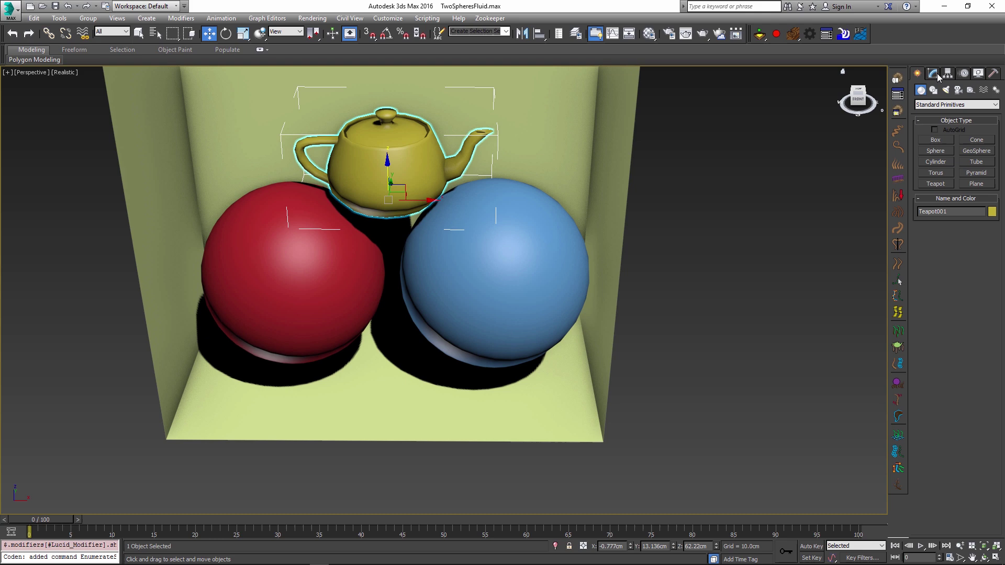
{"action": "double_click", "coordinate": [974, 348]}
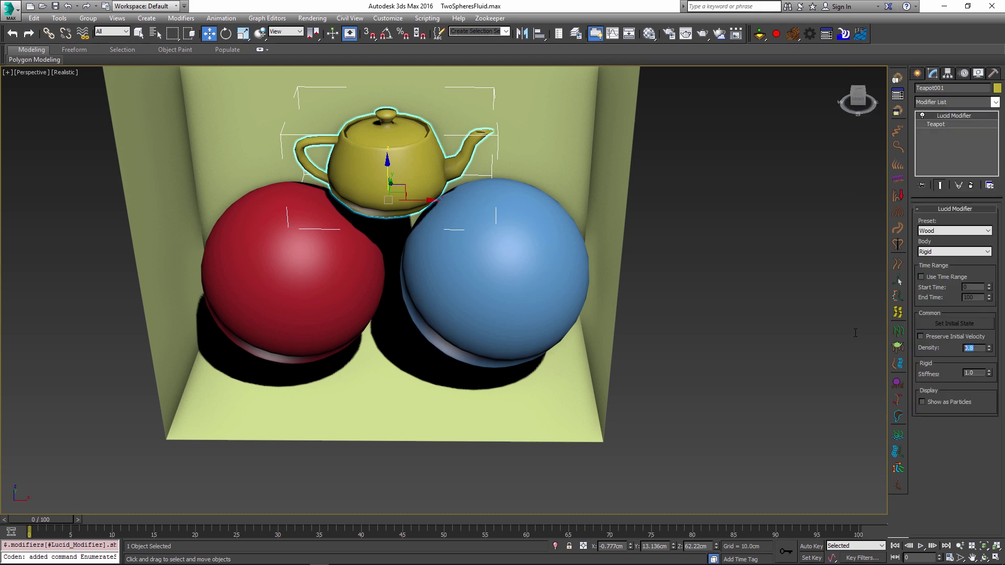
{"action": "left_click", "coordinate": [760, 34]}
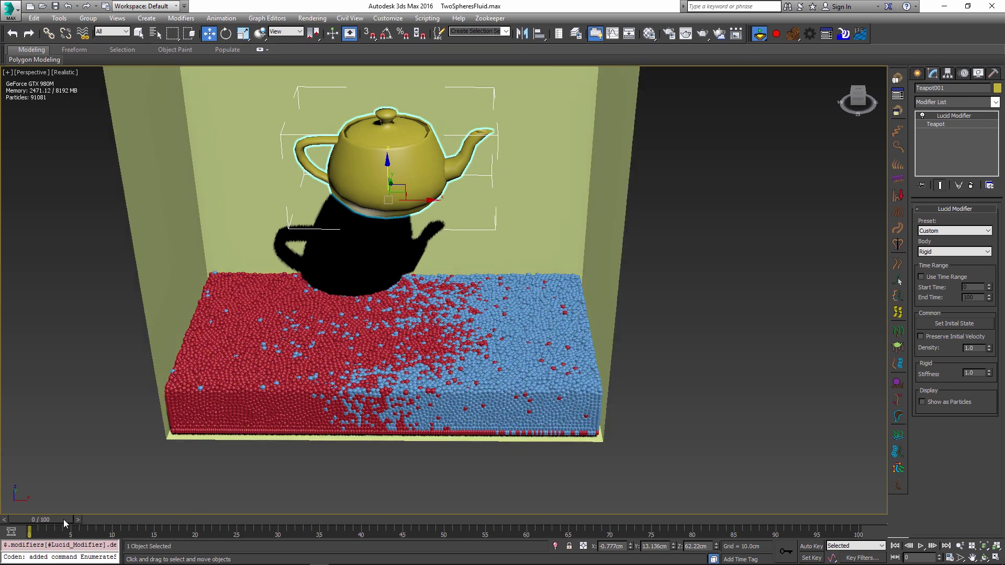
{"action": "left_click_drag", "start_coordinate": [64, 519], "coordinate": [189, 520]}
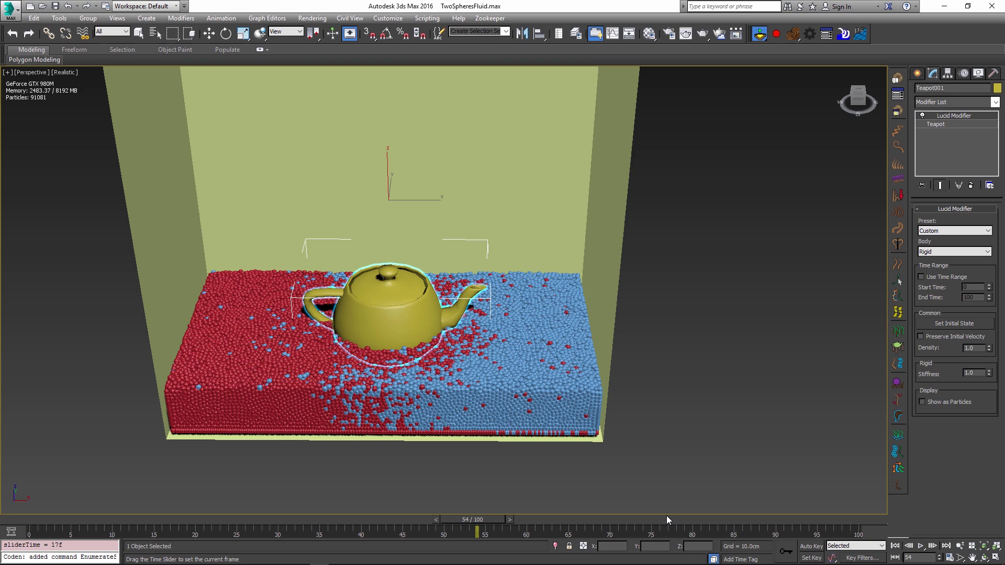
{"action": "key", "text": "w"}
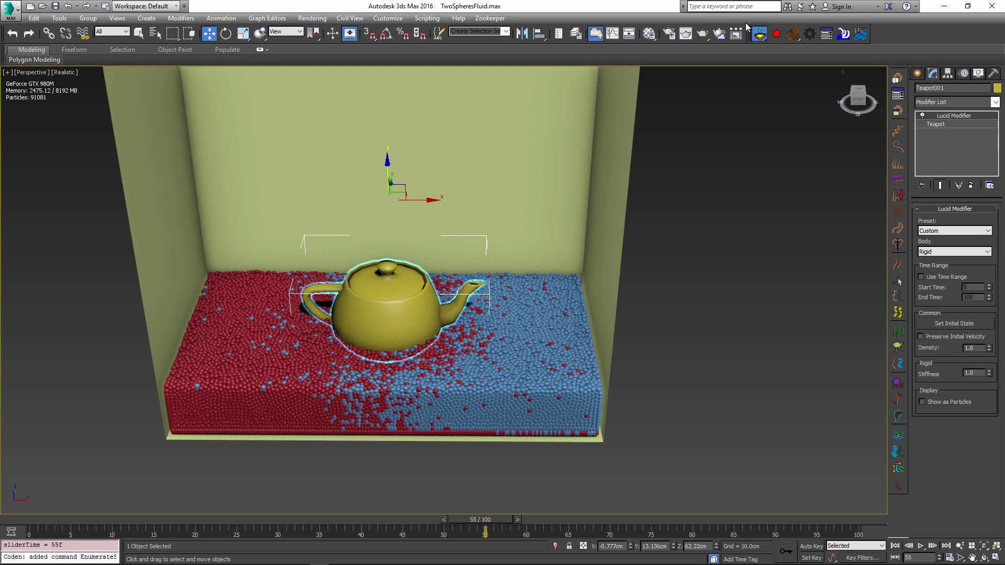
{"action": "left_click", "coordinate": [761, 37]}
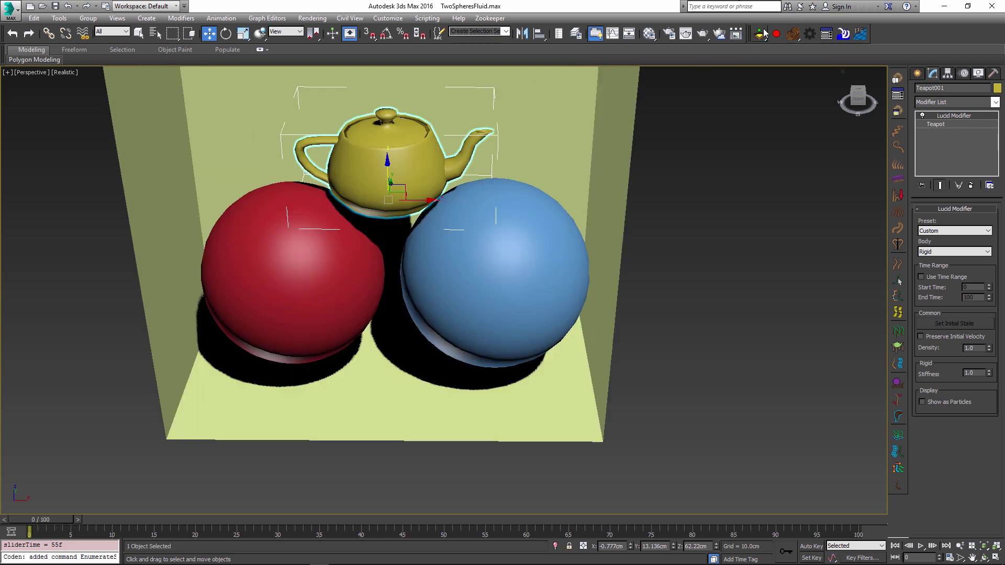
Simulate the blue sphere to frame 8 and inspect the LucidFlexSettings global settings
{"action": "left_click", "coordinate": [502, 281]}
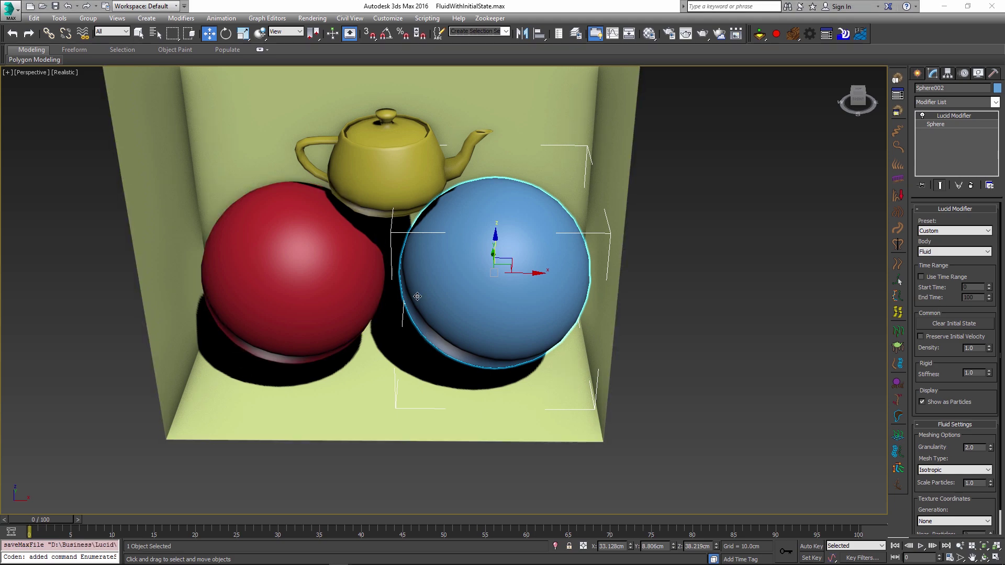
{"action": "left_click", "coordinate": [759, 35]}
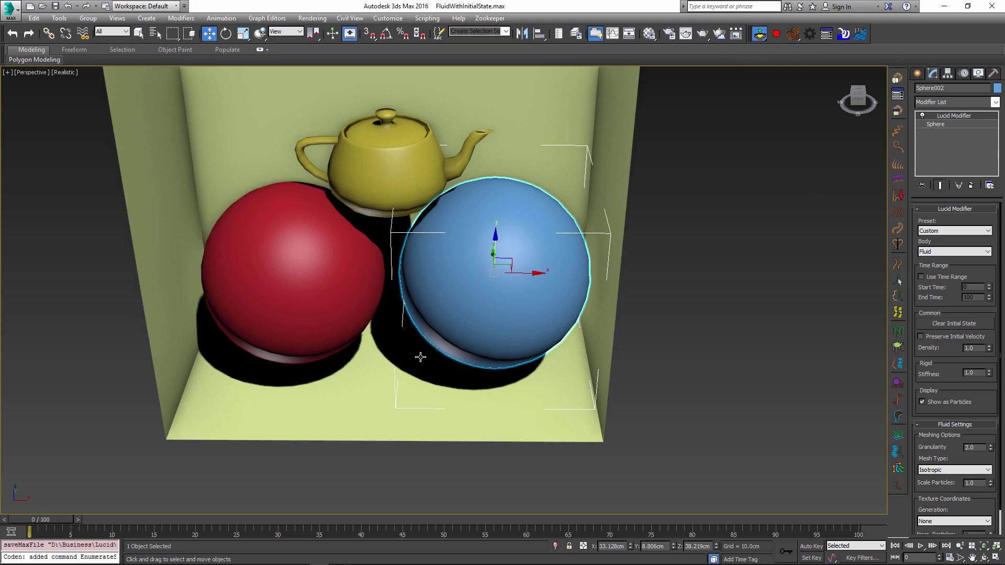
{"action": "left_click_drag", "start_coordinate": [37, 519], "coordinate": [96, 519]}
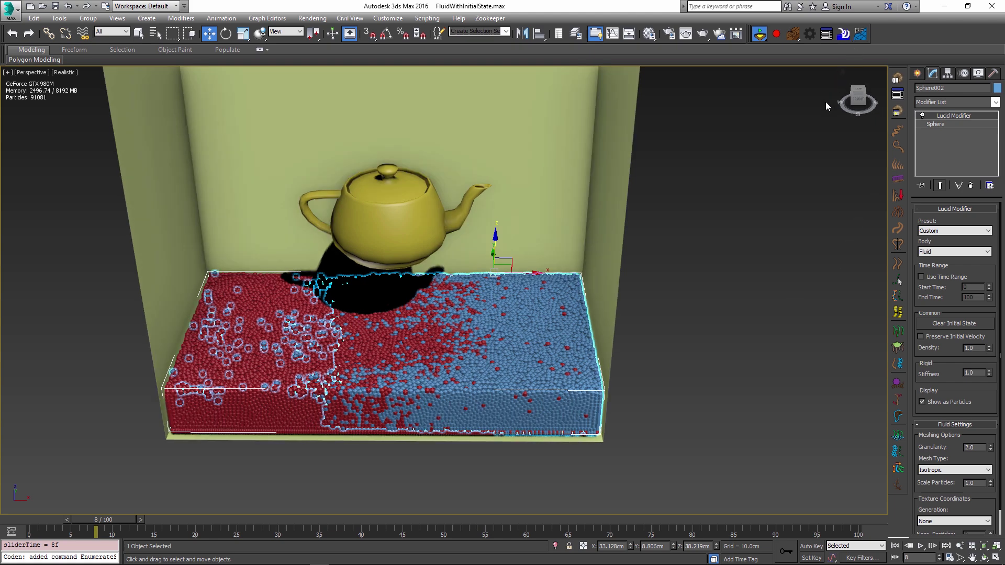
{"action": "left_click", "coordinate": [811, 35]}
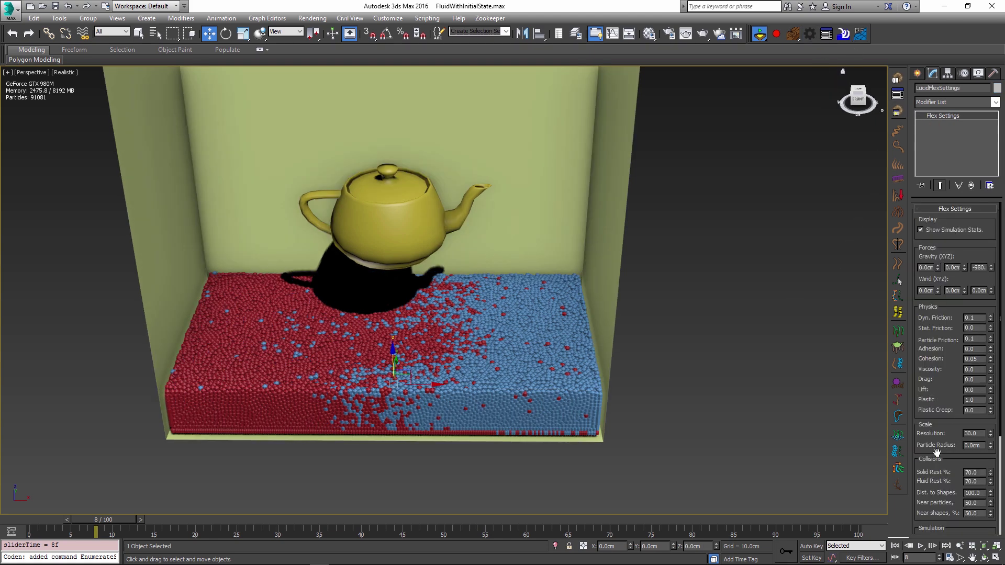
{"action": "left_click_drag", "start_coordinate": [937, 452], "coordinate": [935, 359]}
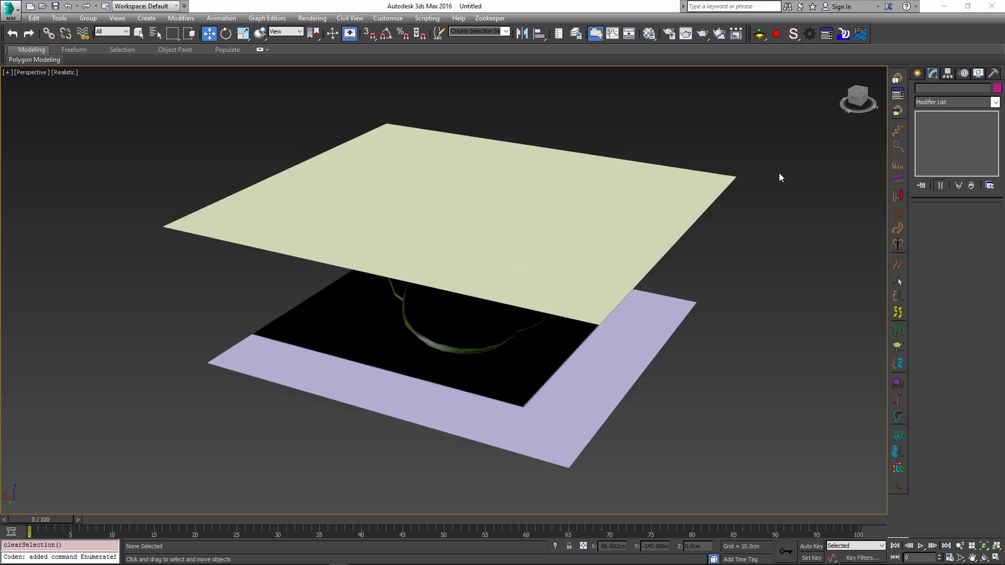
Simulate the upper plane mid-drape and store its draped shape as the initial state
{"action": "left_click", "coordinate": [592, 195]}
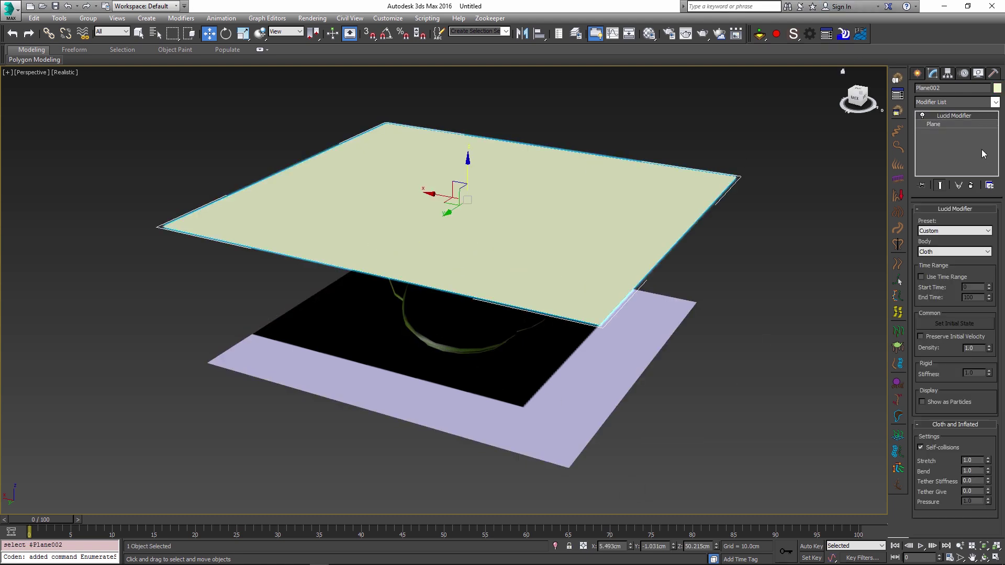
{"action": "left_click", "coordinate": [984, 125]}
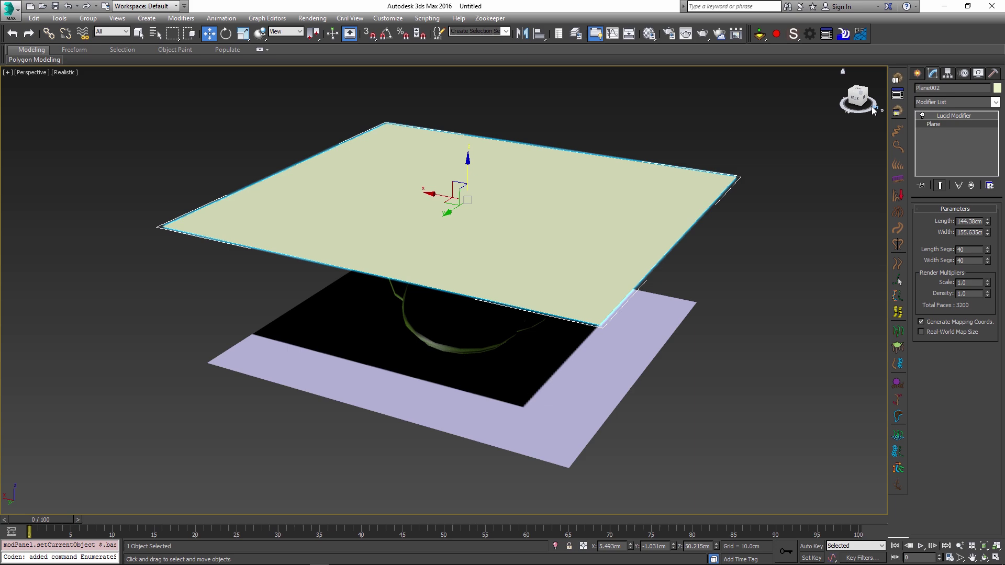
{"action": "left_click", "coordinate": [760, 34]}
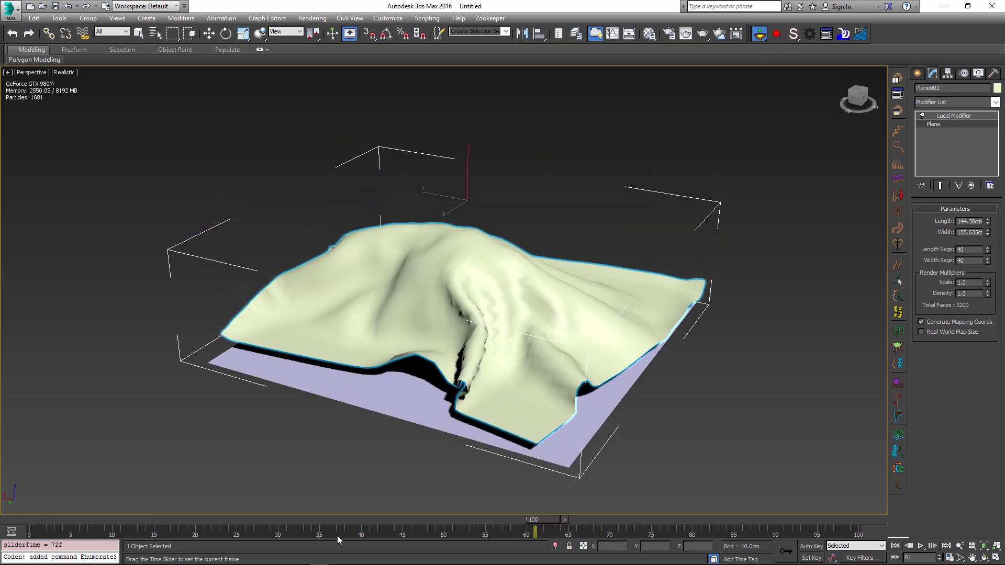
{"action": "key", "text": "w"}
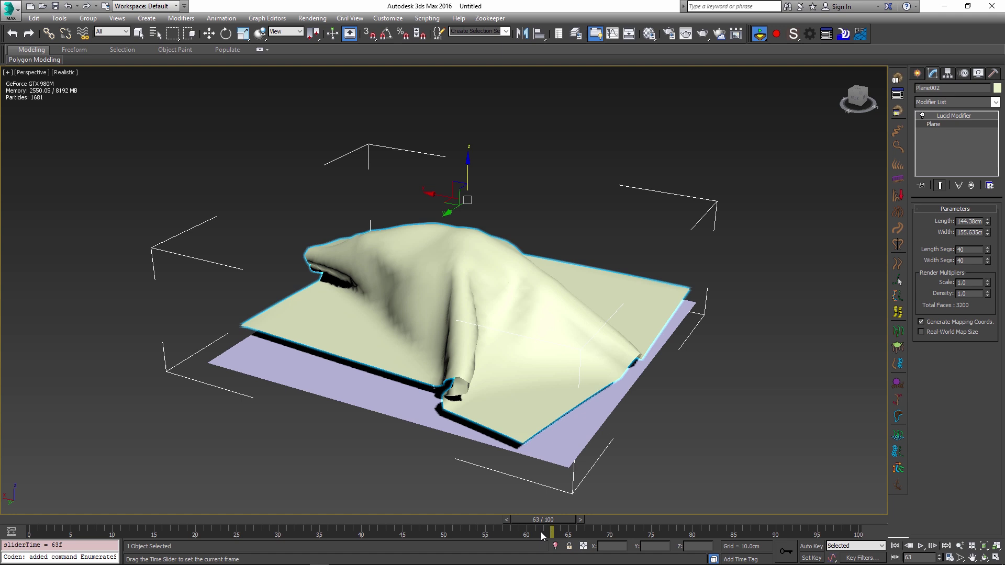
{"action": "left_click", "coordinate": [935, 116]}
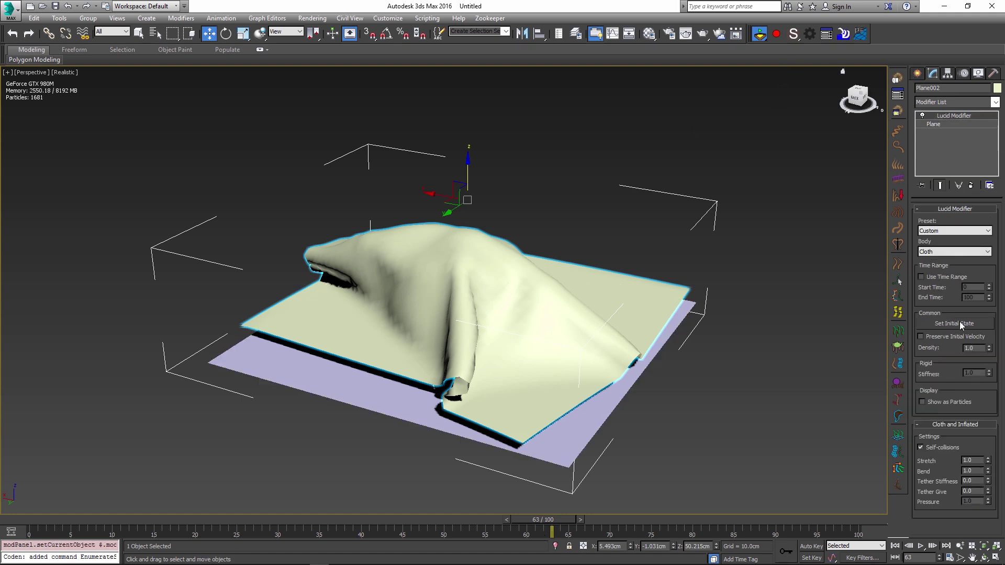
{"action": "left_click", "coordinate": [960, 323]}
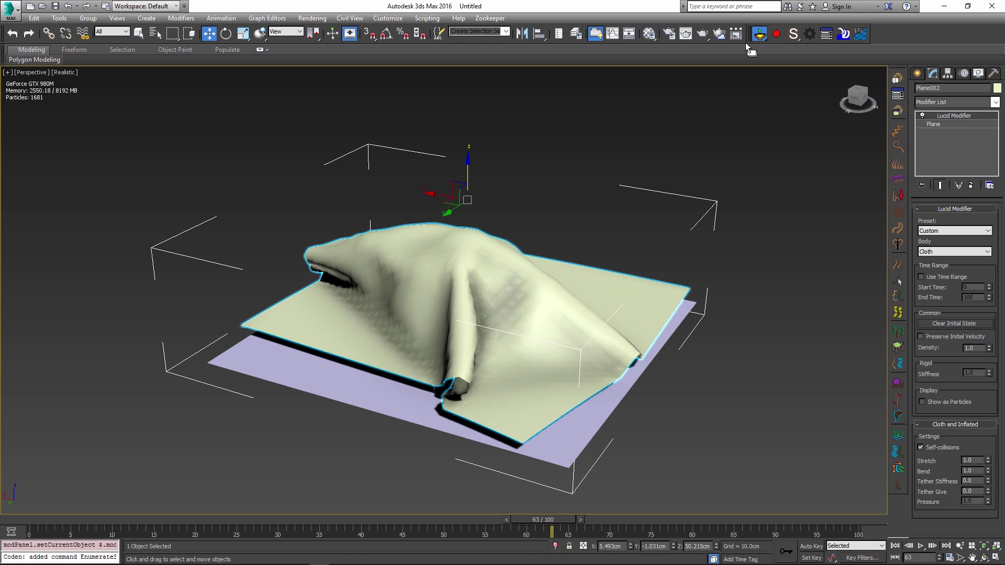
Rerun the cloth simulation from the stored draped shape to frame 20 and inspect it
{"action": "left_click", "coordinate": [760, 34]}
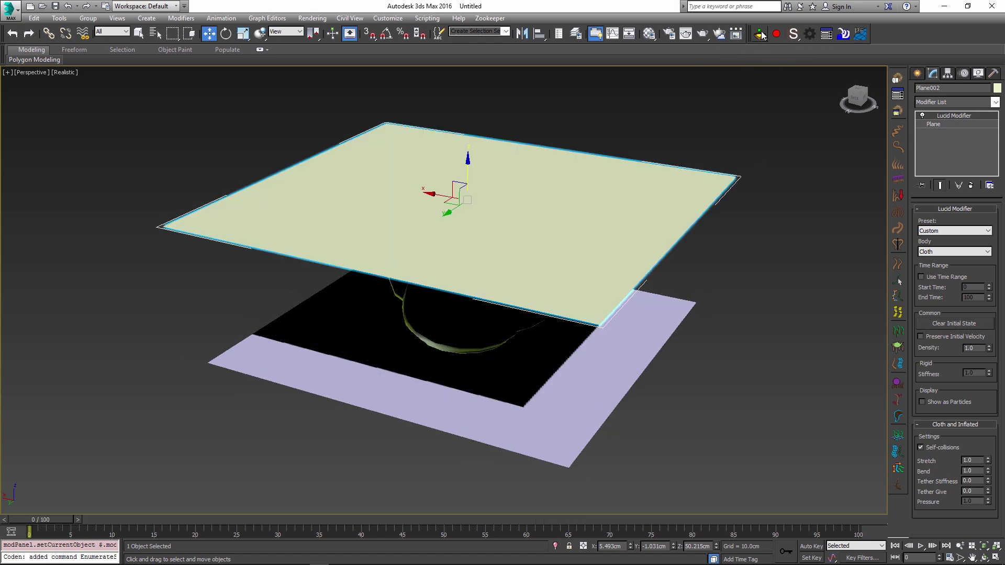
{"action": "left_click", "coordinate": [760, 35]}
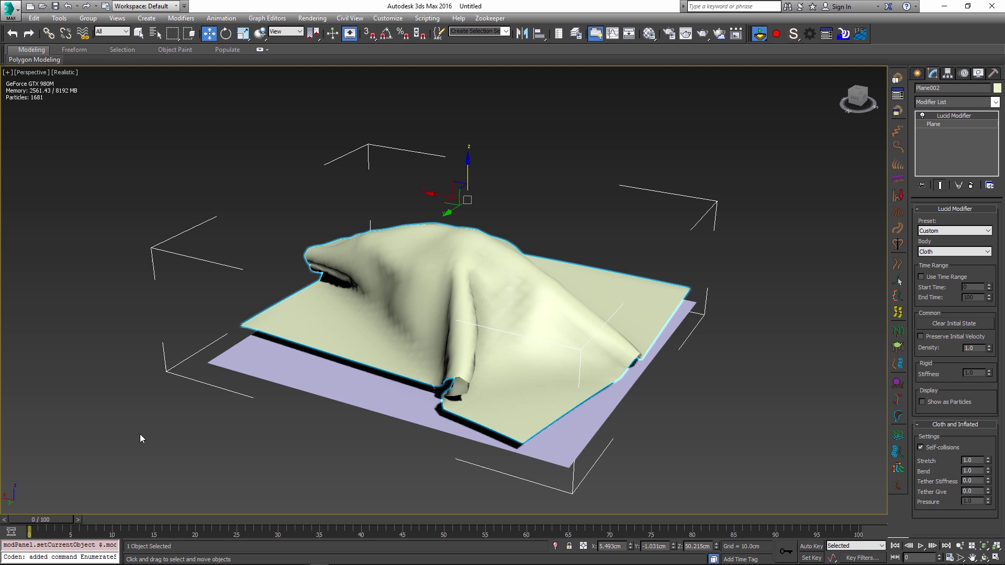
{"action": "left_click_drag", "start_coordinate": [33, 518], "coordinate": [461, 523]}
{"action": "key", "text": "w"}
{"action": "key", "text": "Home"}
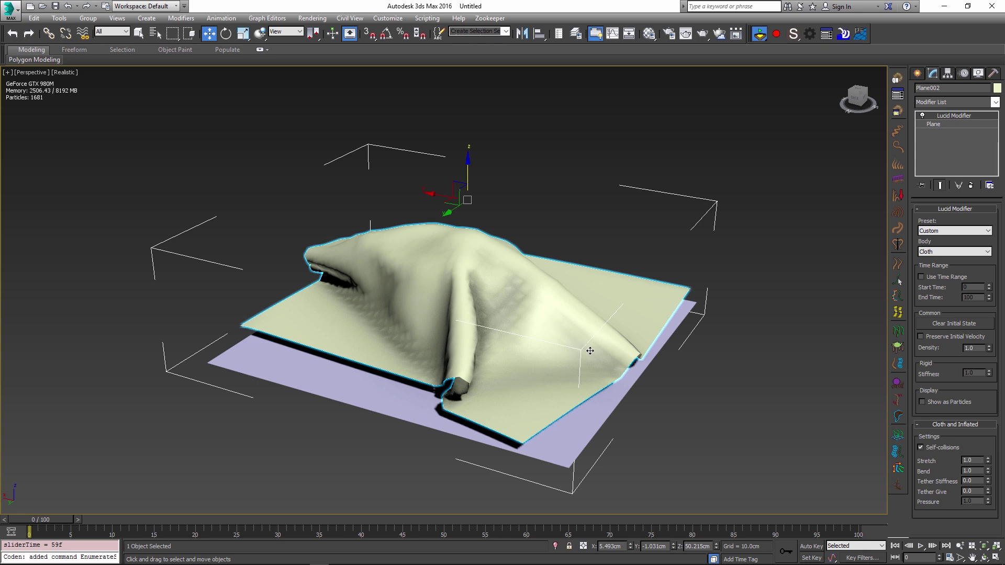
{"action": "middle_click_drag", "start_coordinate": [553, 325], "coordinate": [459, 222], "text": "alt"}
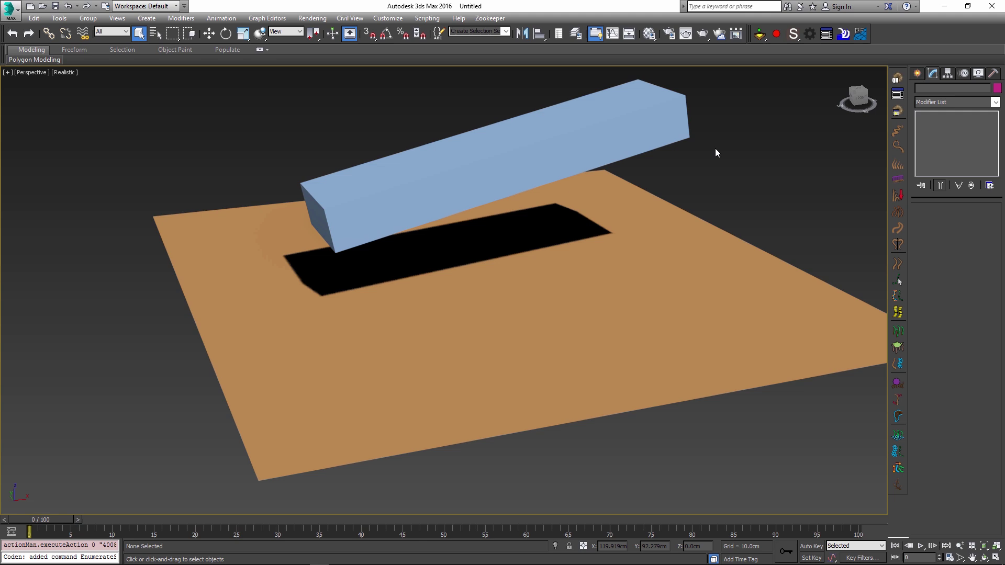
Give the box 10 length, width and height segments, then check the plane's Collision body setting
{"action": "middle_click_drag", "start_coordinate": [725, 134], "coordinate": [683, 149]}
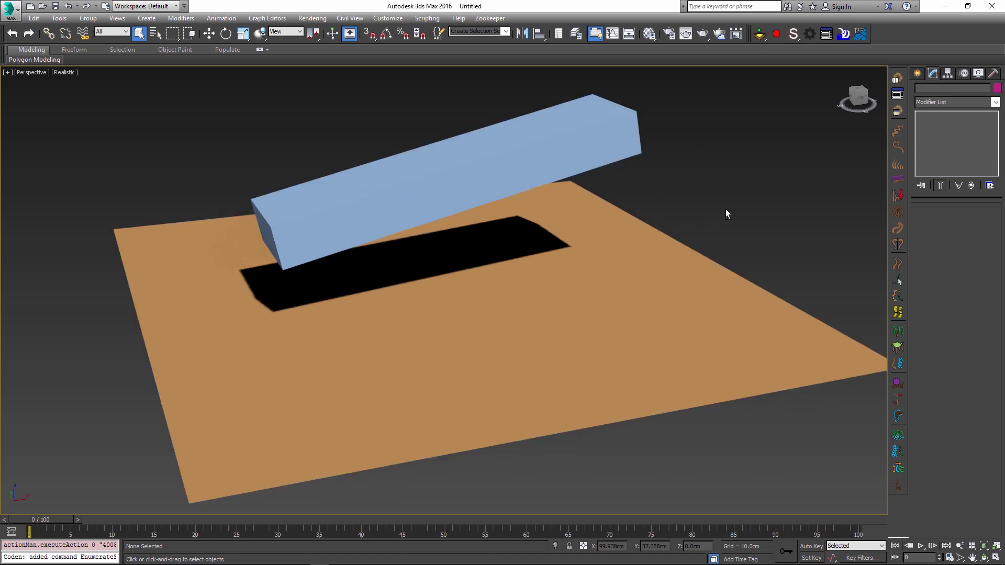
{"action": "left_click", "coordinate": [545, 142]}
{"action": "left_click", "coordinate": [931, 125]}
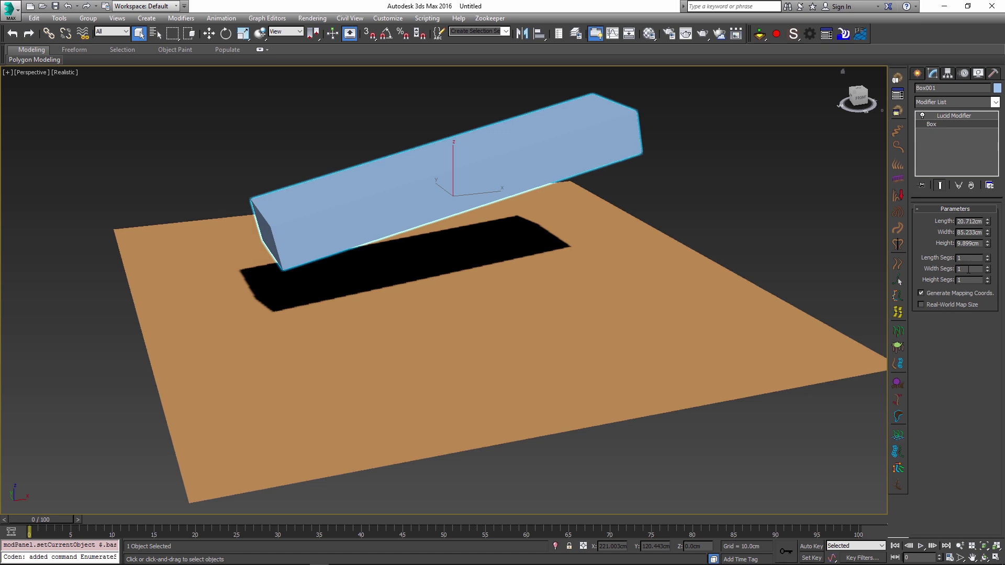
{"action": "type", "text": "0"}
{"action": "key", "text": "Tab"}
{"action": "type", "text": "10"}
{"action": "key", "text": "Tab"}
{"action": "type", "text": "10"}
{"action": "key", "text": "Tab"}
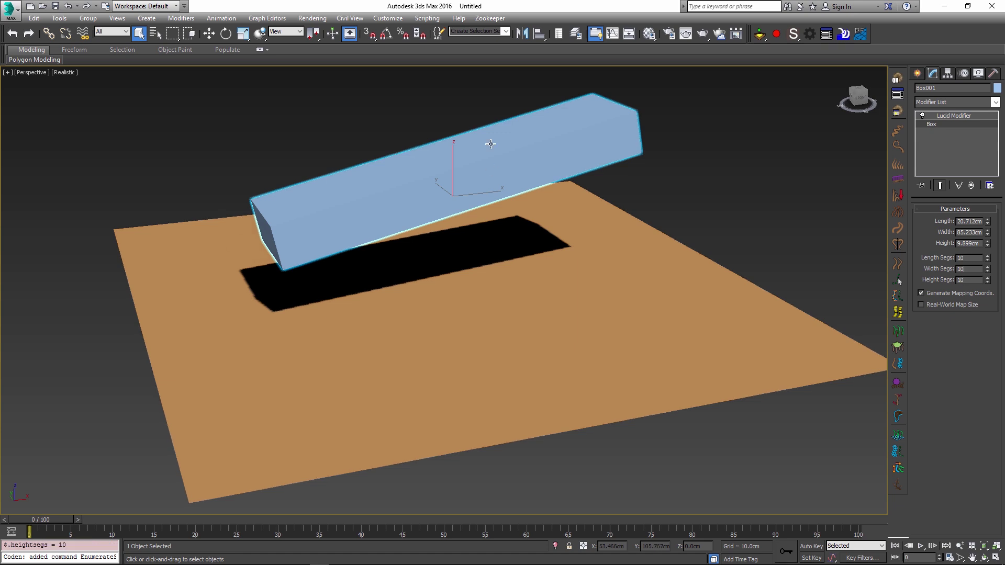
{"action": "left_click", "coordinate": [957, 117]}
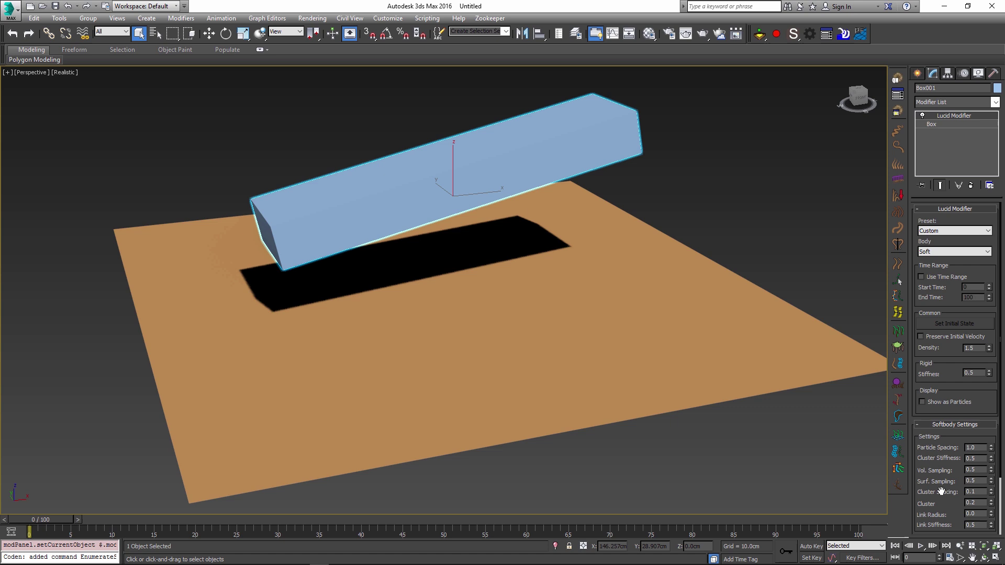
{"action": "left_click", "coordinate": [550, 255]}
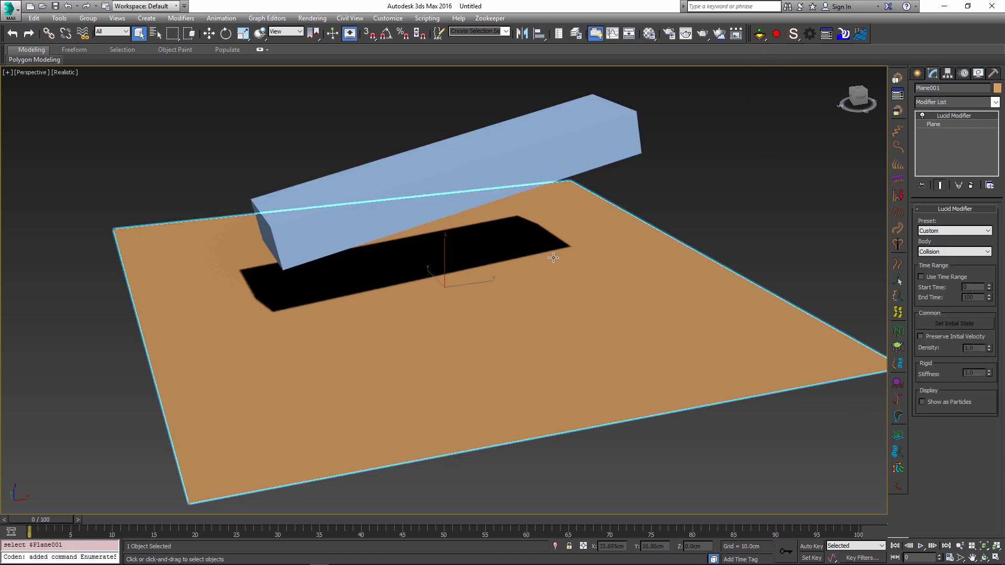
Reselect the box and run the Lucid simulation so it drops onto the plane by frame 23
{"action": "left_click", "coordinate": [626, 153]}
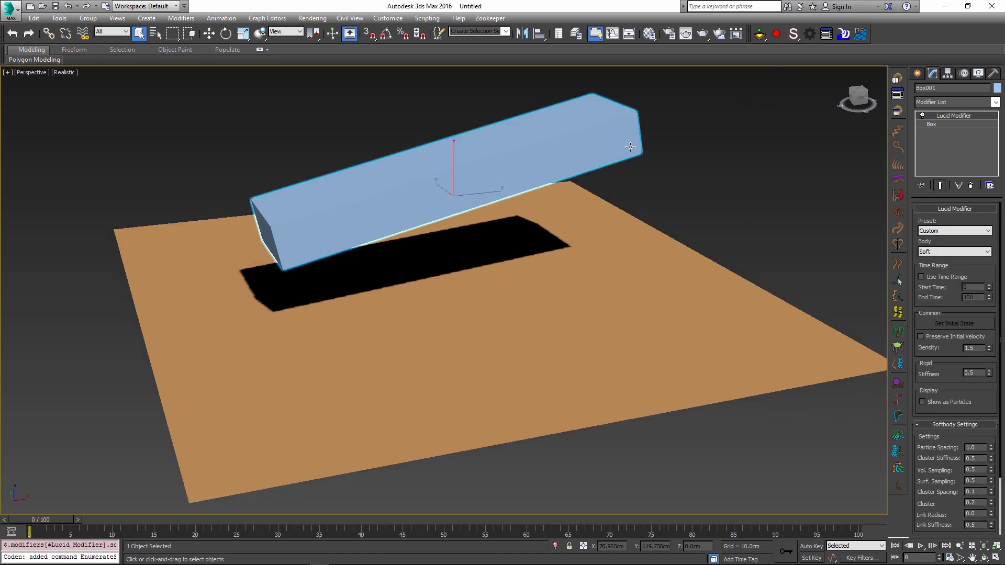
{"action": "left_click", "coordinate": [760, 36]}
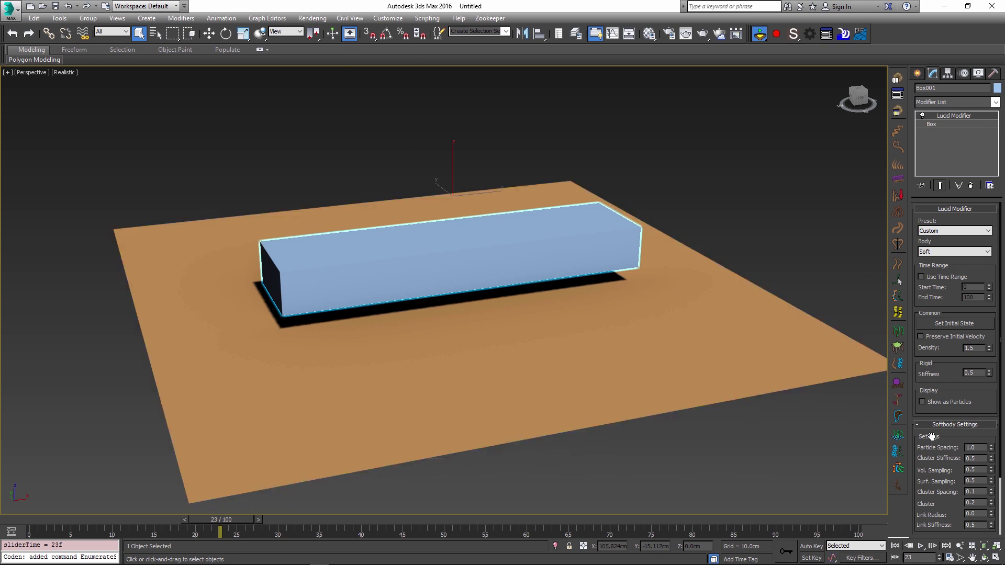
{"action": "left_click_drag", "start_coordinate": [925, 481], "coordinate": [937, 401]}
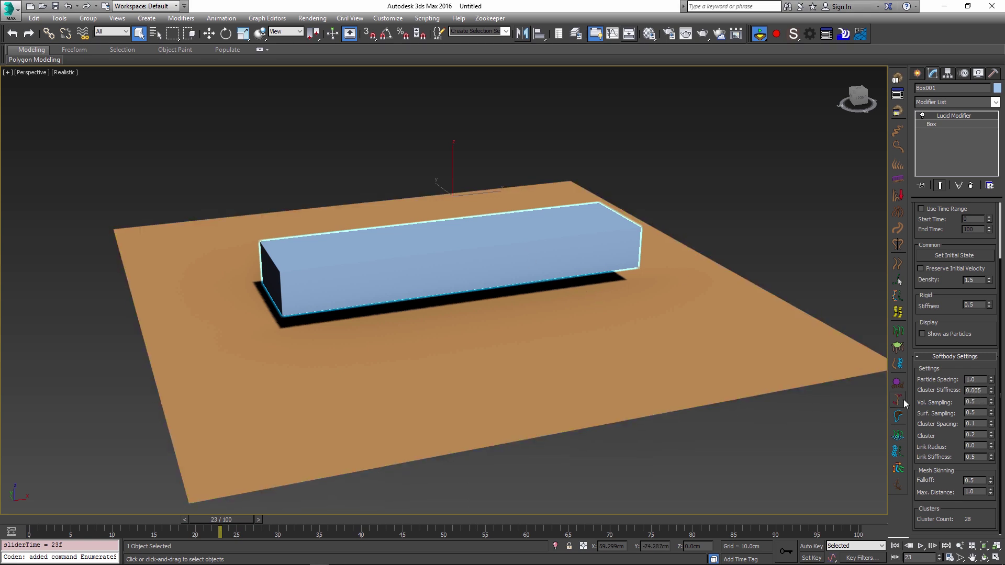
Set Cluster Stiffness to 0.005, Vol. Sampling to 1.0 and Surf. Sampling to 0.0
{"action": "type", "text": "0.005"}
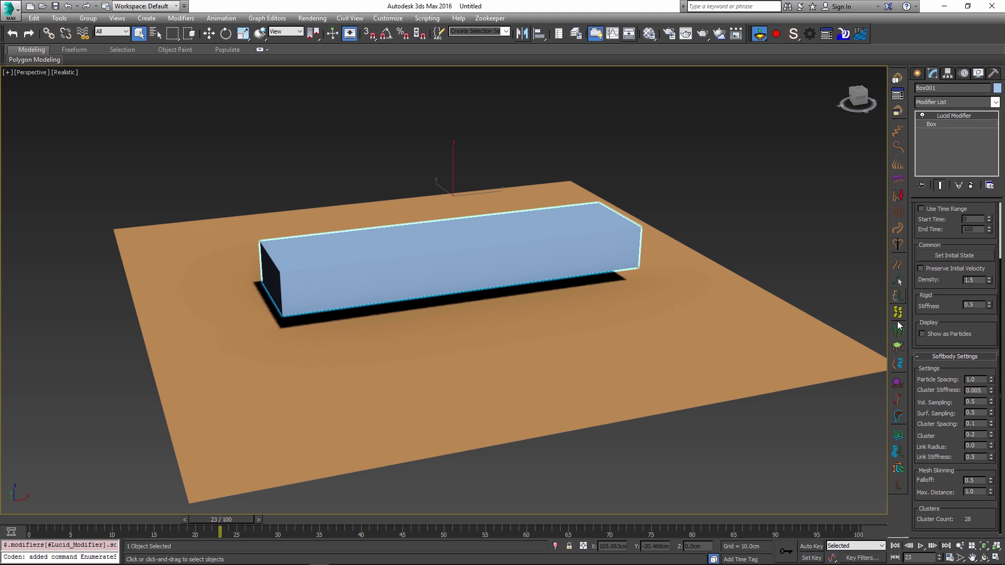
{"action": "double_click", "coordinate": [977, 402]}
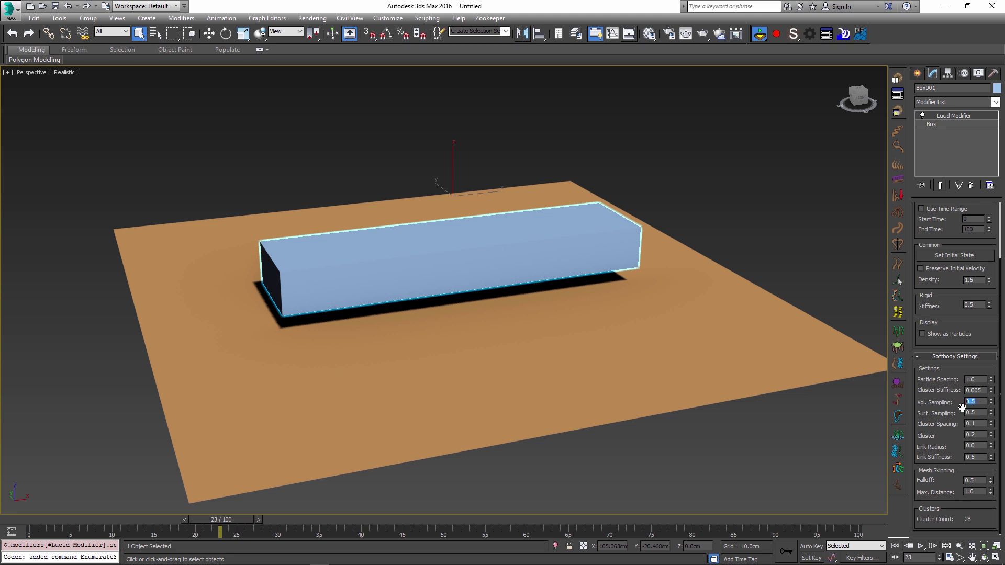
{"action": "type", "text": "1"}
{"action": "right_click", "coordinate": [991, 415]}
Rerun the Flex simulation from LucidFlexSettings with stats shown, scrub to frame 60, and select Box001
{"action": "left_click", "coordinate": [759, 34]}
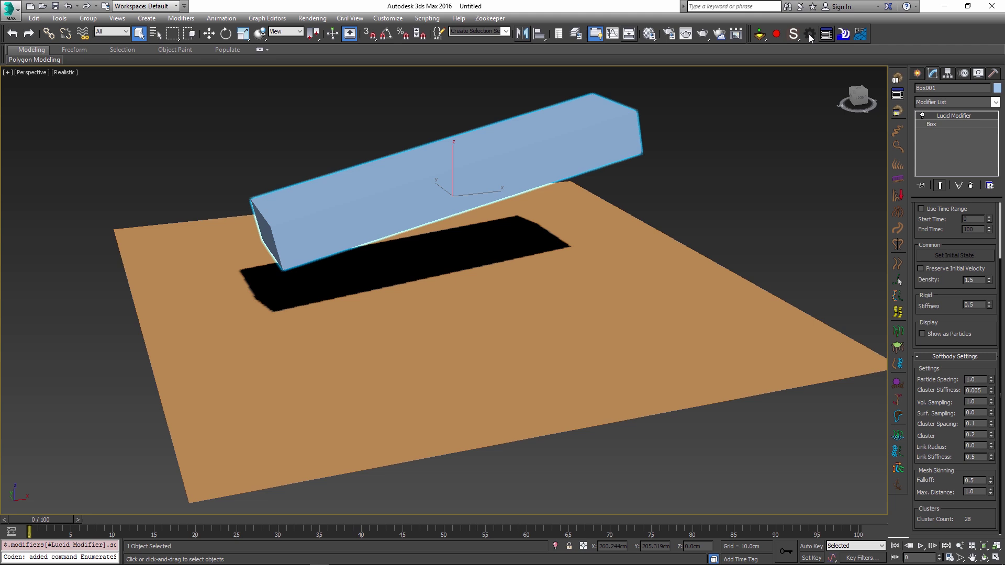
{"action": "scroll", "coordinate": [931, 351], "scroll_direction": "down", "scroll_amount": 5}
{"action": "scroll", "coordinate": [931, 350], "scroll_direction": "down", "scroll_amount": 1}
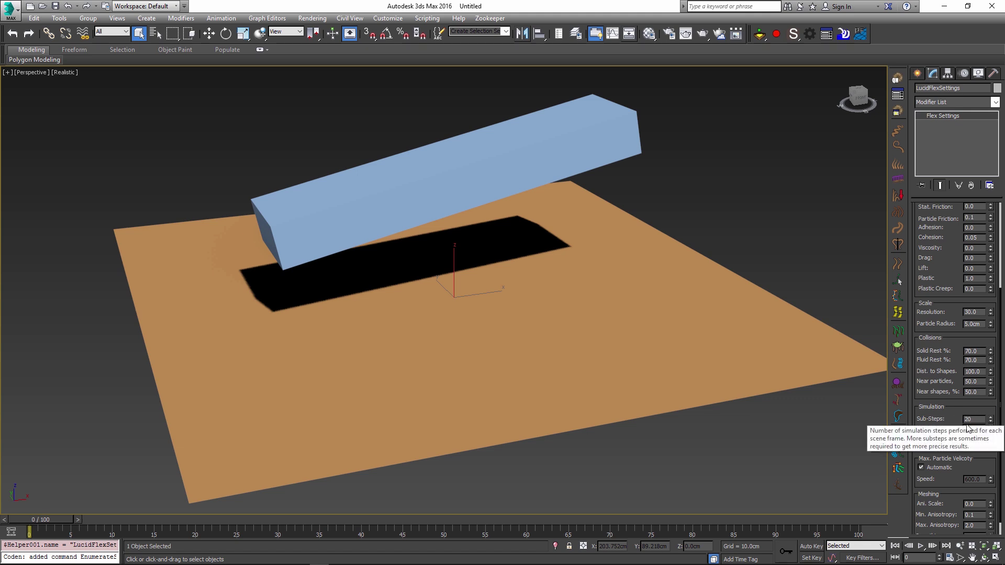
{"action": "left_click", "coordinate": [760, 37]}
{"action": "left_click", "coordinate": [760, 36]}
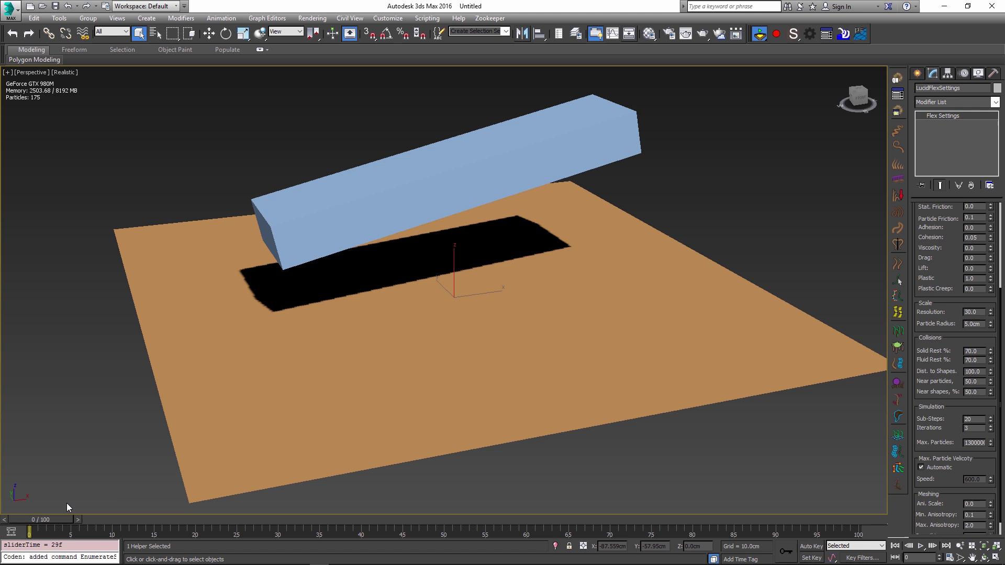
{"action": "left_click_drag", "start_coordinate": [42, 525], "coordinate": [527, 520]}
{"action": "key", "text": "q"}
{"action": "left_click", "coordinate": [617, 251]}
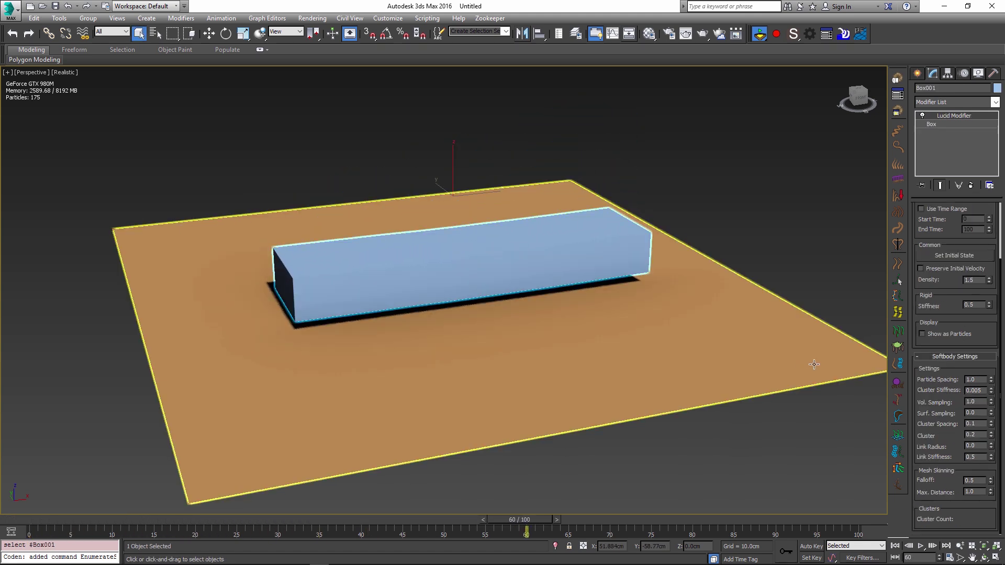
Display the box as particles and let the particle clusters fall onto the plane
{"action": "left_click", "coordinate": [947, 335]}
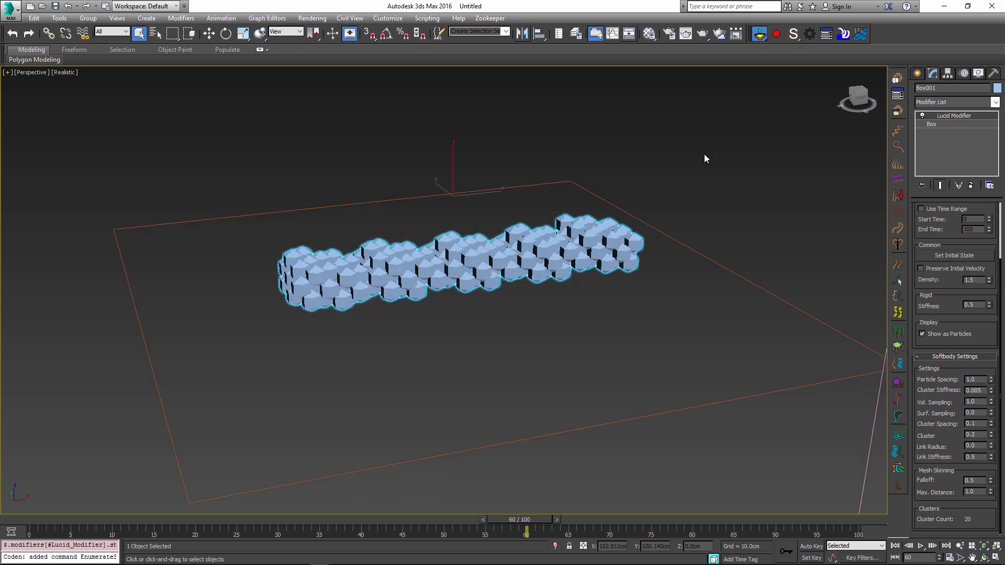
{"action": "left_click", "coordinate": [759, 34]}
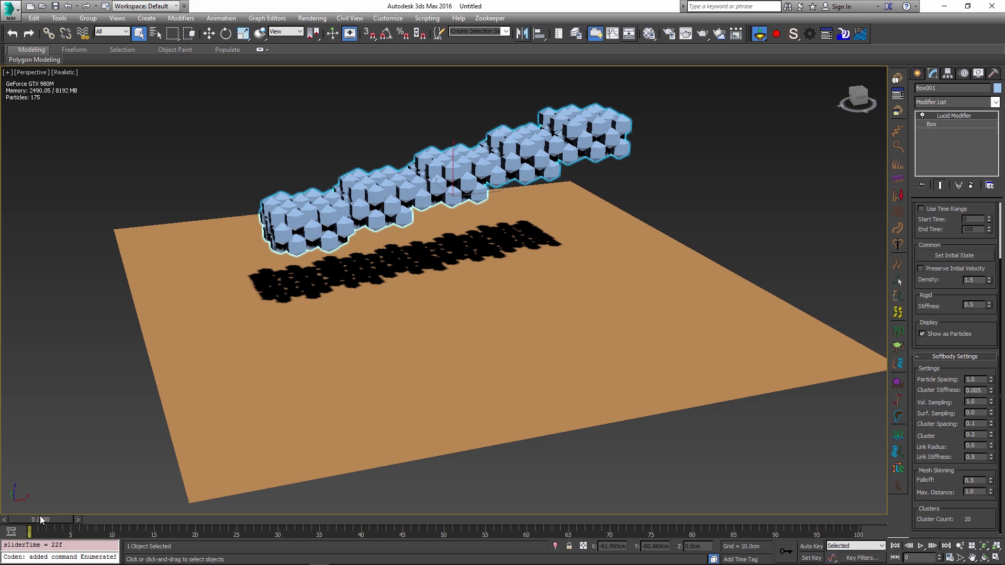
{"action": "left_click_drag", "start_coordinate": [40, 516], "coordinate": [300, 519]}
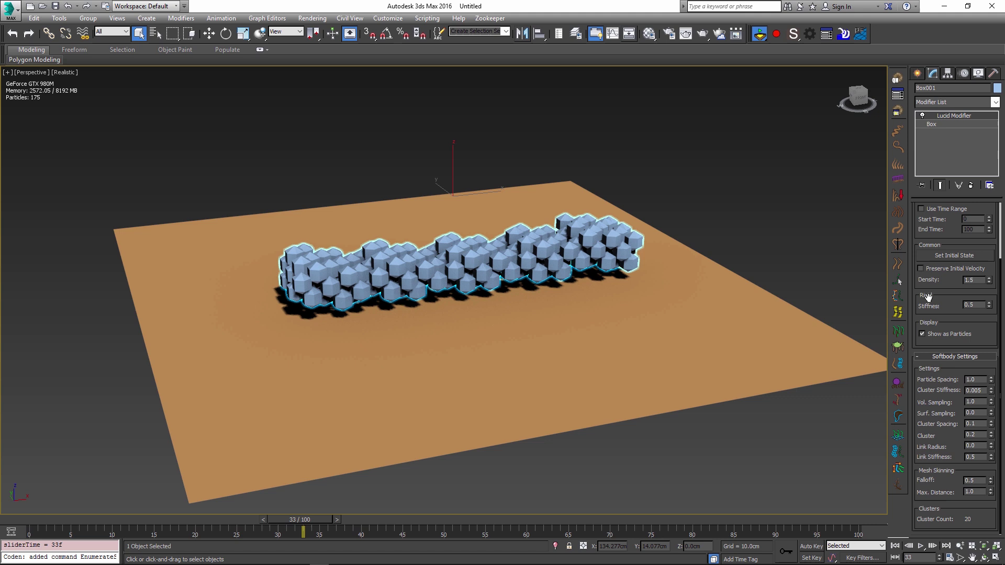
Set Flex Particle Radius to 2, reset it to 0.0cm, and re-simulate the 1444-particle block to frame 64
{"action": "left_click", "coordinate": [757, 35]}
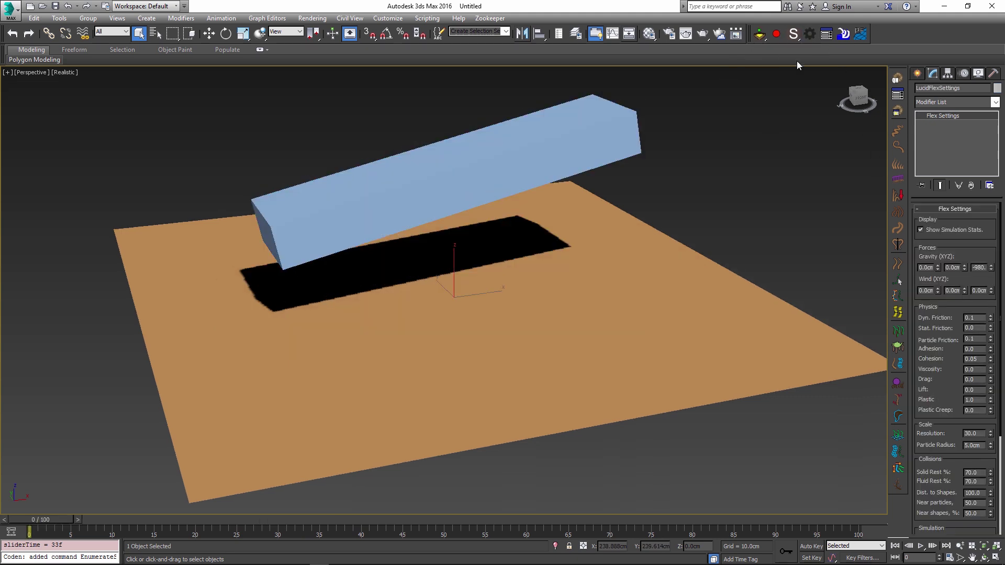
{"action": "scroll", "coordinate": [913, 370], "scroll_direction": "down", "scroll_amount": 1}
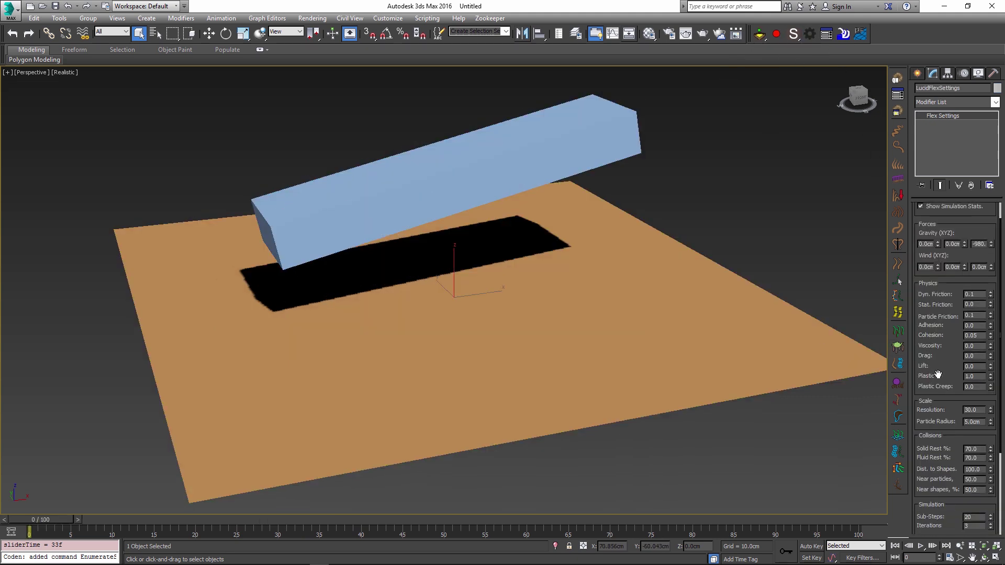
{"action": "double_click", "coordinate": [966, 422]}
{"action": "type", "text": "2"}
{"action": "left_click", "coordinate": [978, 410]}
{"action": "right_click", "coordinate": [991, 424]}
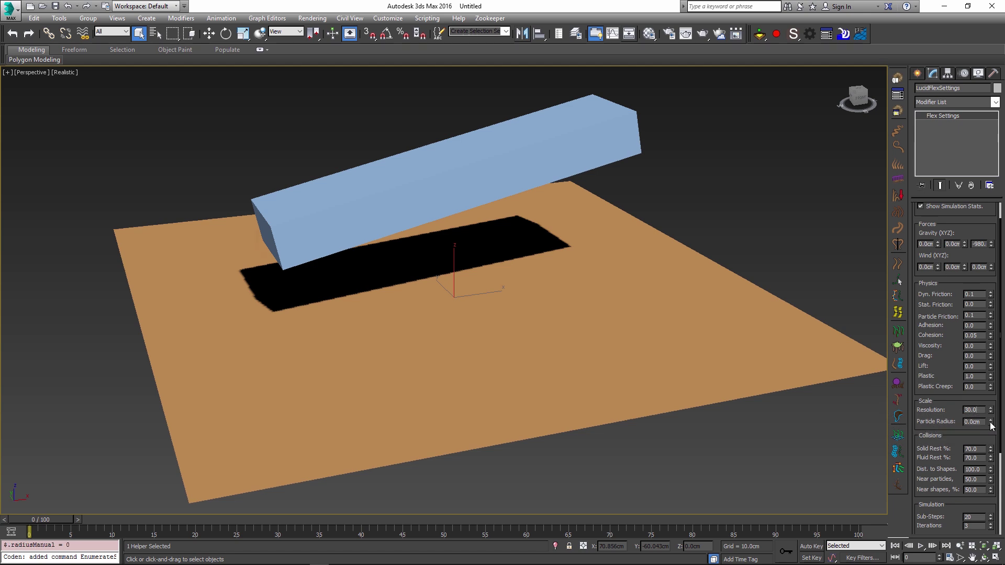
{"action": "left_click", "coordinate": [759, 41]}
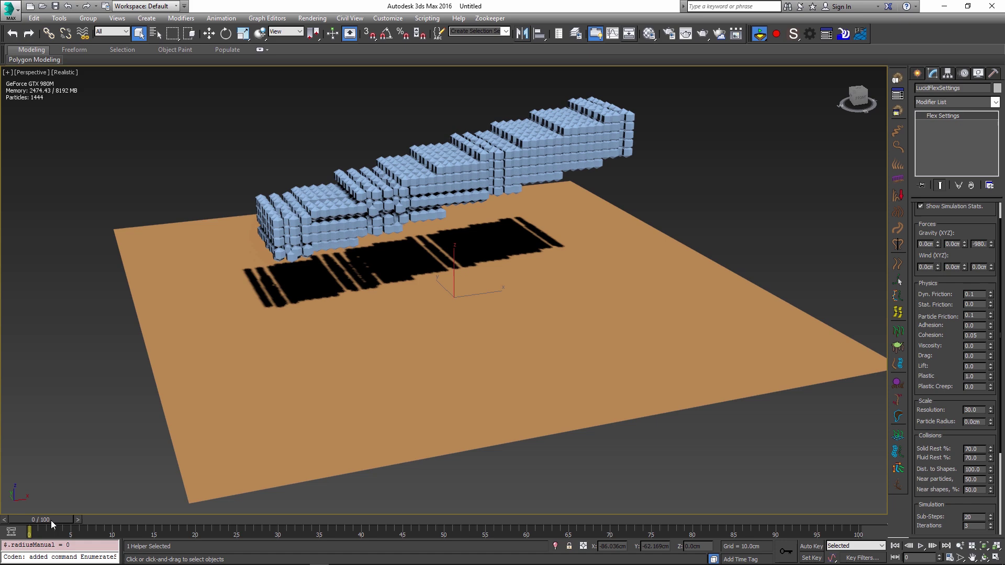
{"action": "left_click_drag", "start_coordinate": [52, 520], "coordinate": [559, 532]}
Lower Cluster Stiffness to 0.001, re-simulate the falling box, and show it as a solid mesh at frame 68
{"action": "key", "text": "q"}
{"action": "left_click", "coordinate": [572, 246]}
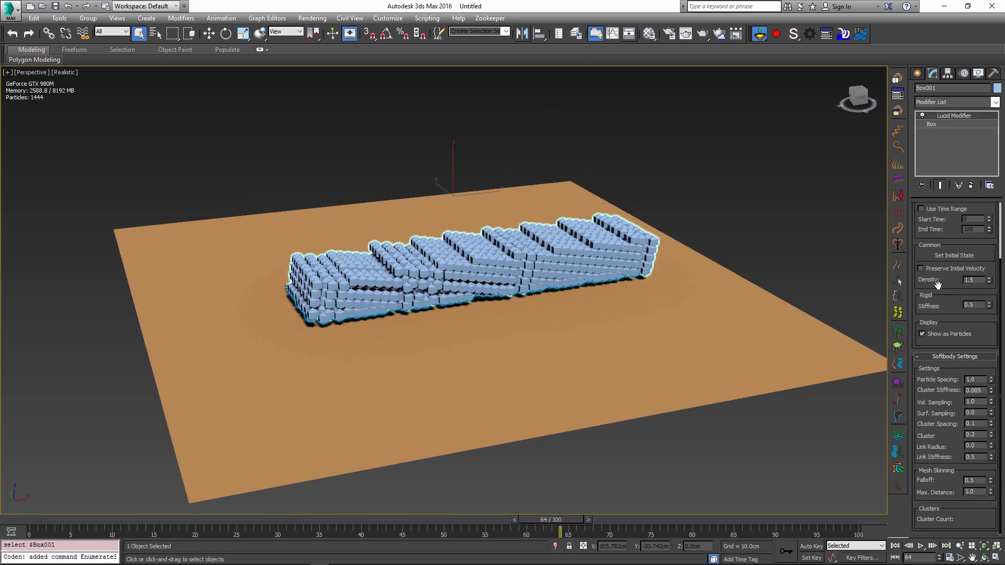
{"action": "left_click", "coordinate": [759, 34]}
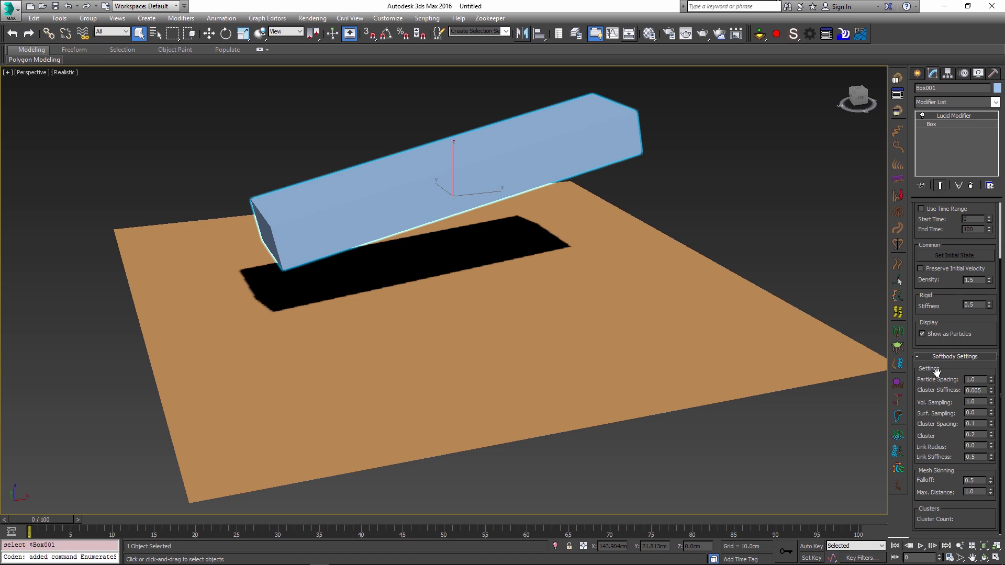
{"action": "left_click", "coordinate": [991, 394]}
{"action": "left_click", "coordinate": [760, 33]}
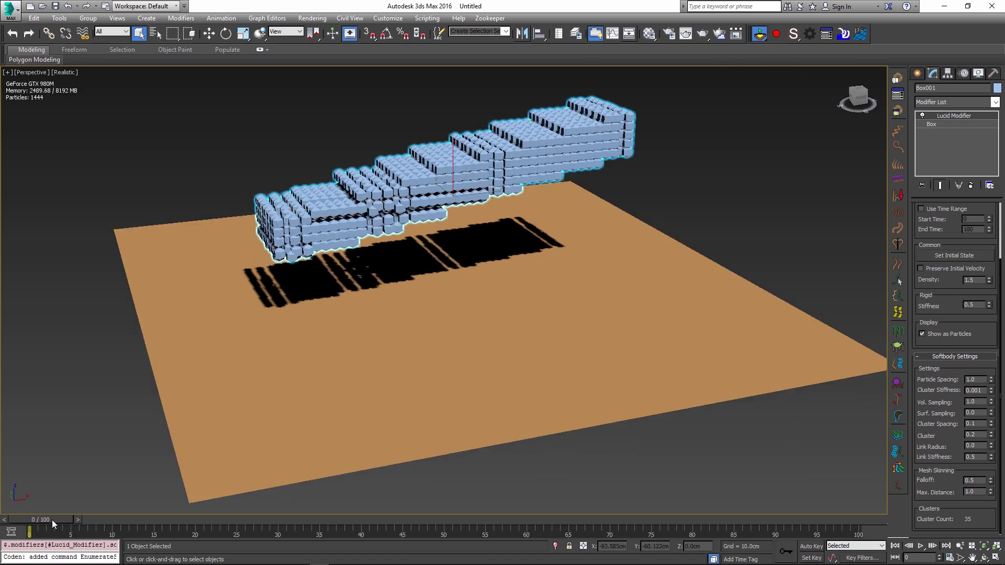
{"action": "left_click_drag", "start_coordinate": [52, 520], "coordinate": [351, 544]}
{"action": "left_click", "coordinate": [941, 334]}
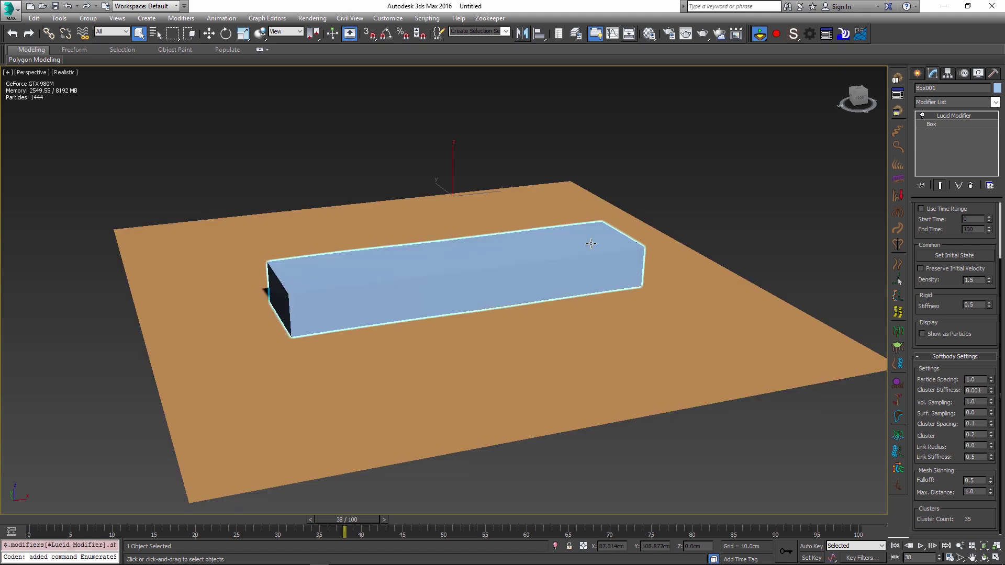
{"action": "left_click_drag", "start_coordinate": [393, 520], "coordinate": [593, 520]}
Change Cluster Stiffness to 0.005, then 0.01, and reset the simulation to frame 0
{"action": "double_click", "coordinate": [974, 390]}
{"action": "type", "text": "0.005"}
{"action": "key", "text": "Return"}
{"action": "double_click", "coordinate": [975, 390]}
{"action": "type", "text": "0.01"}
{"action": "key", "text": "Return"}
{"action": "left_click", "coordinate": [759, 33]}
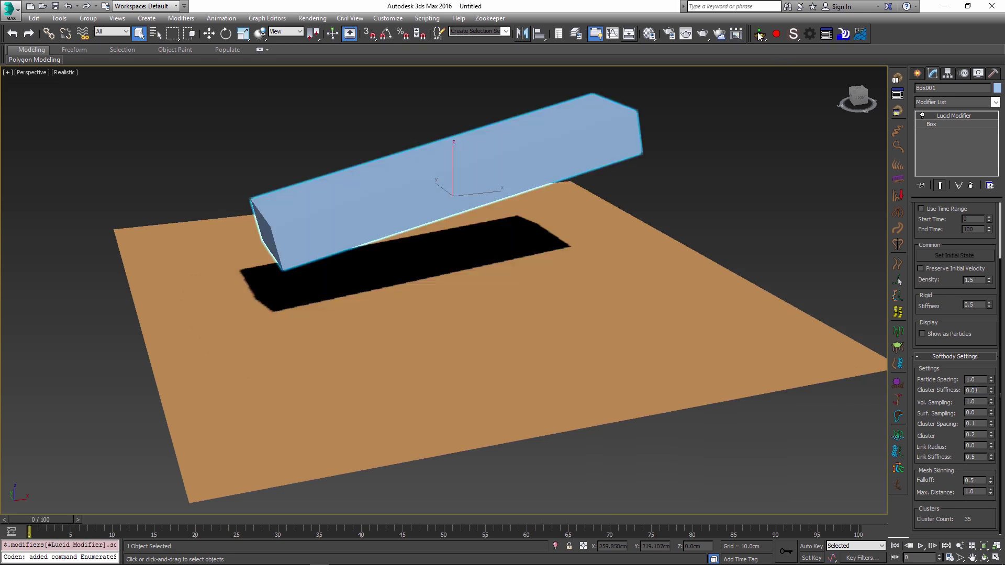